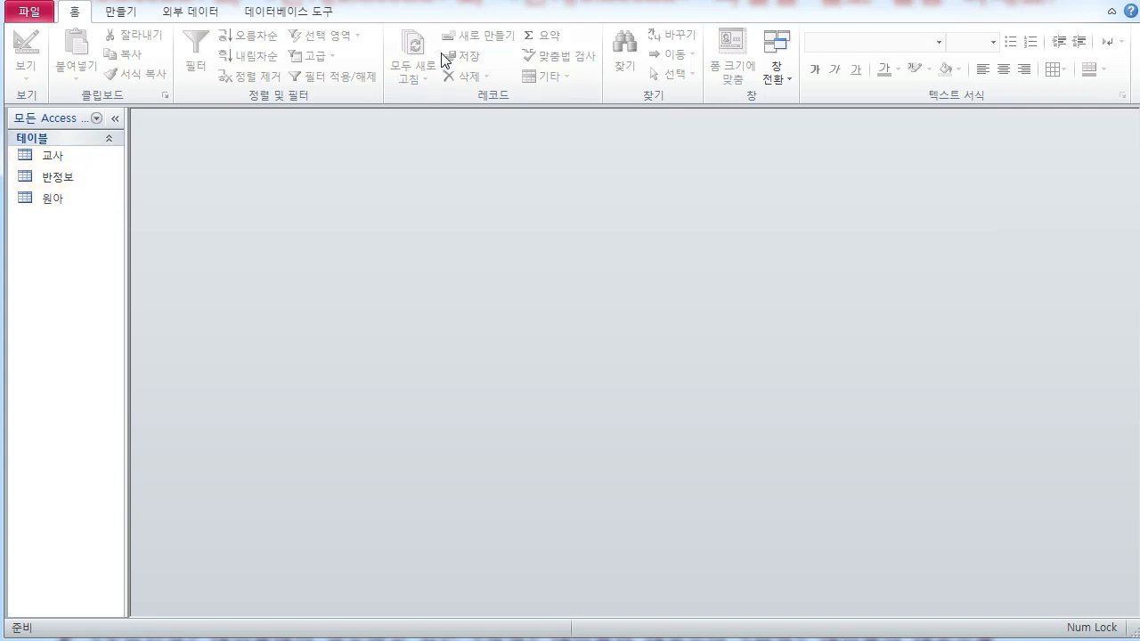
Step: Shrink the database window and collapse its ribbon so the task text above stays readable
drag(454, 0, 437, 335)
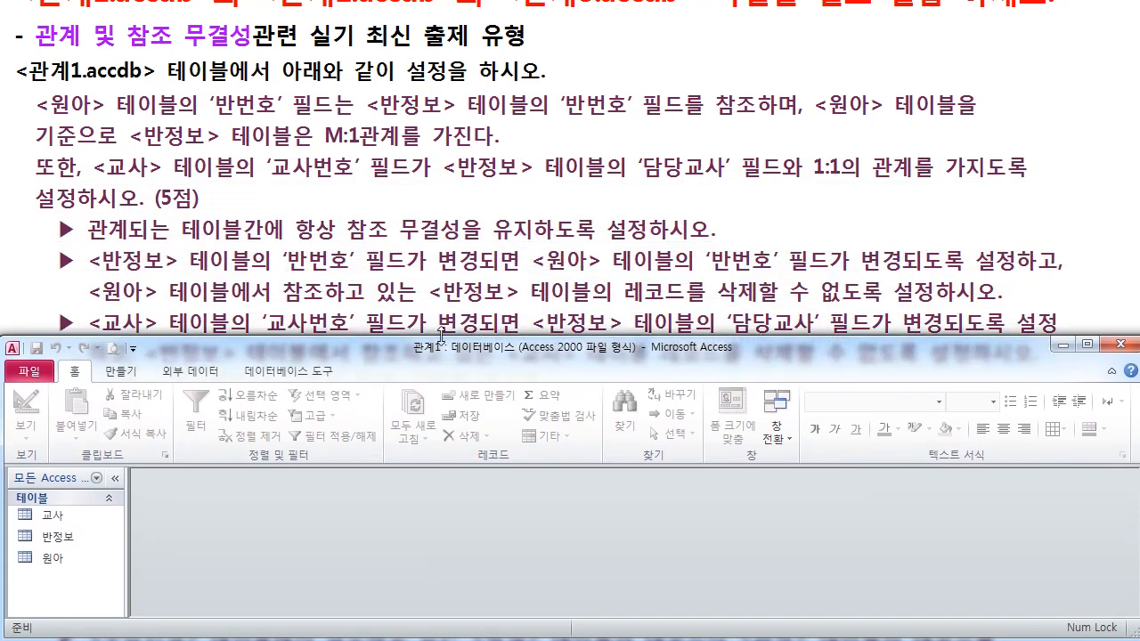
double_click(79, 369)
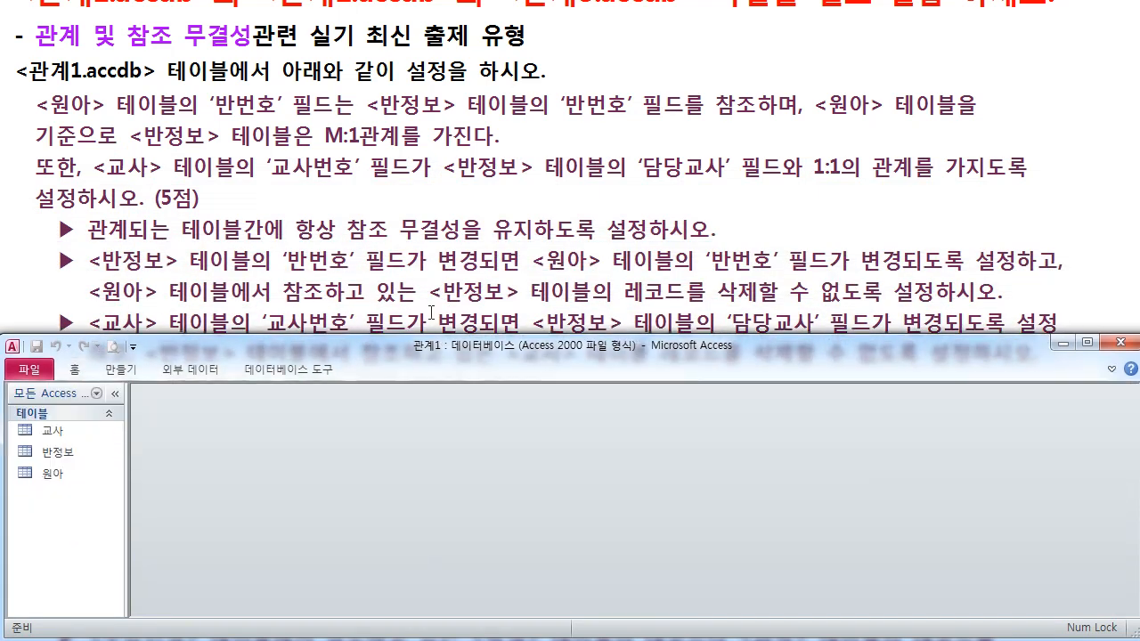
drag(430, 331, 427, 244)
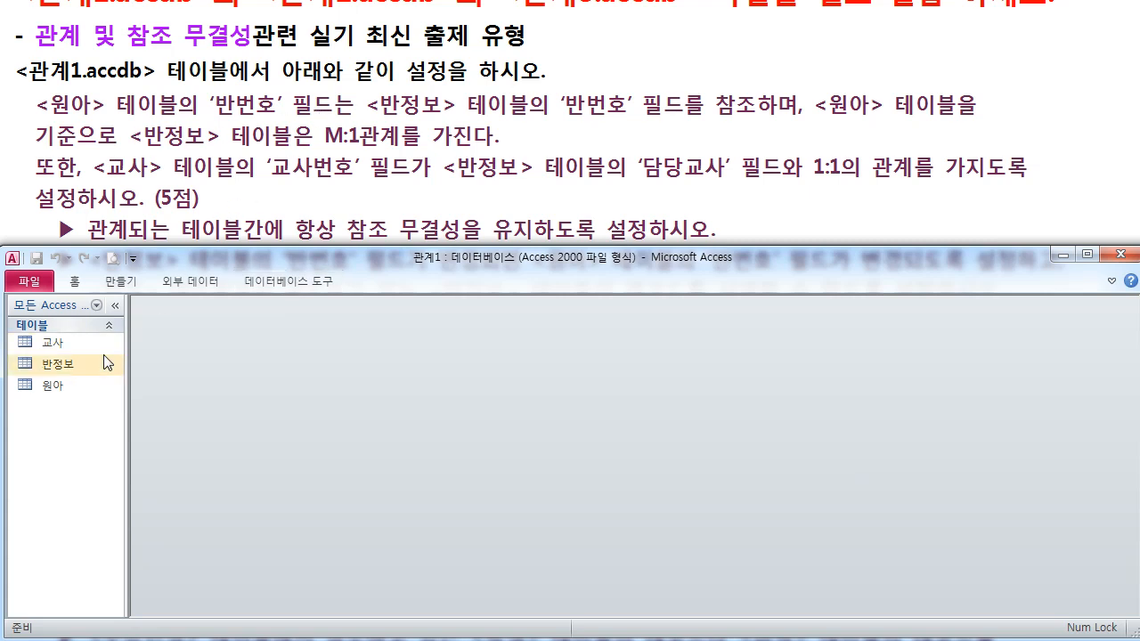
Step: Open the 원아 table and fit the 원아번호 column to its heading
double_click(82, 384)
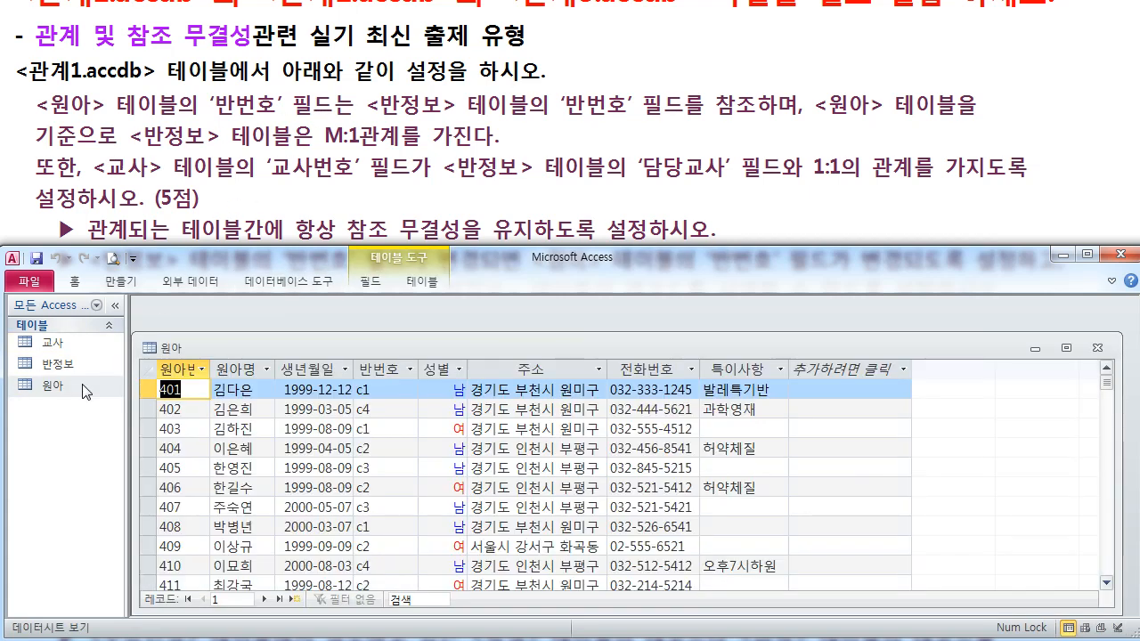
double_click(214, 367)
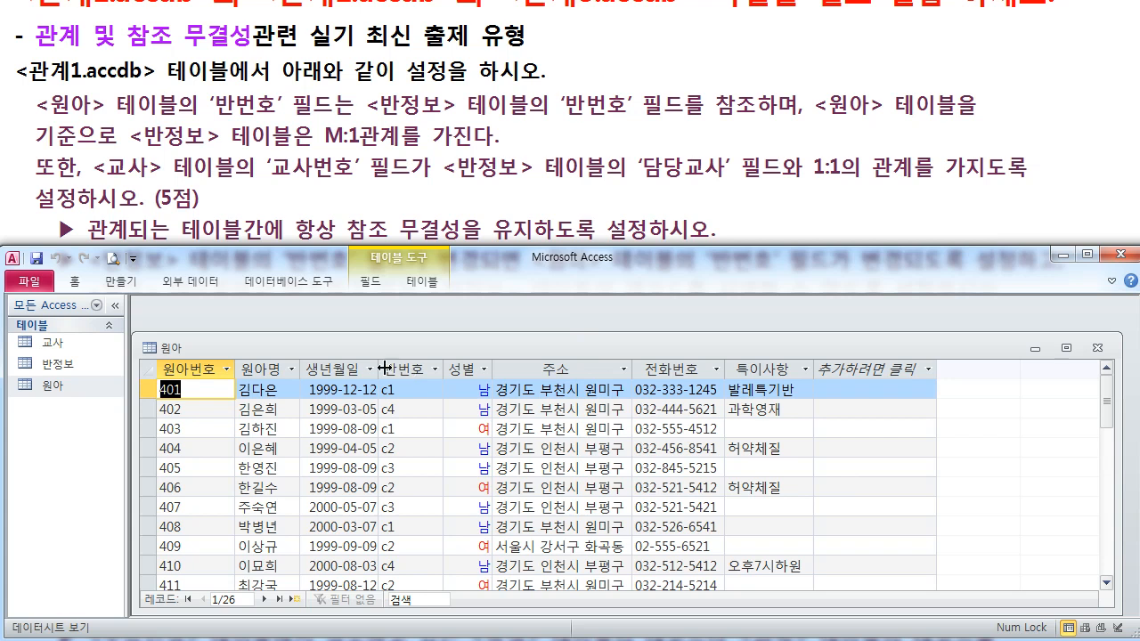
right_click(364, 339)
click(337, 343)
Step: Open the 반정보 table and place its window beside the 반번호 column of the 원아 table
click(70, 370)
double_click(73, 378)
drag(275, 352, 606, 369)
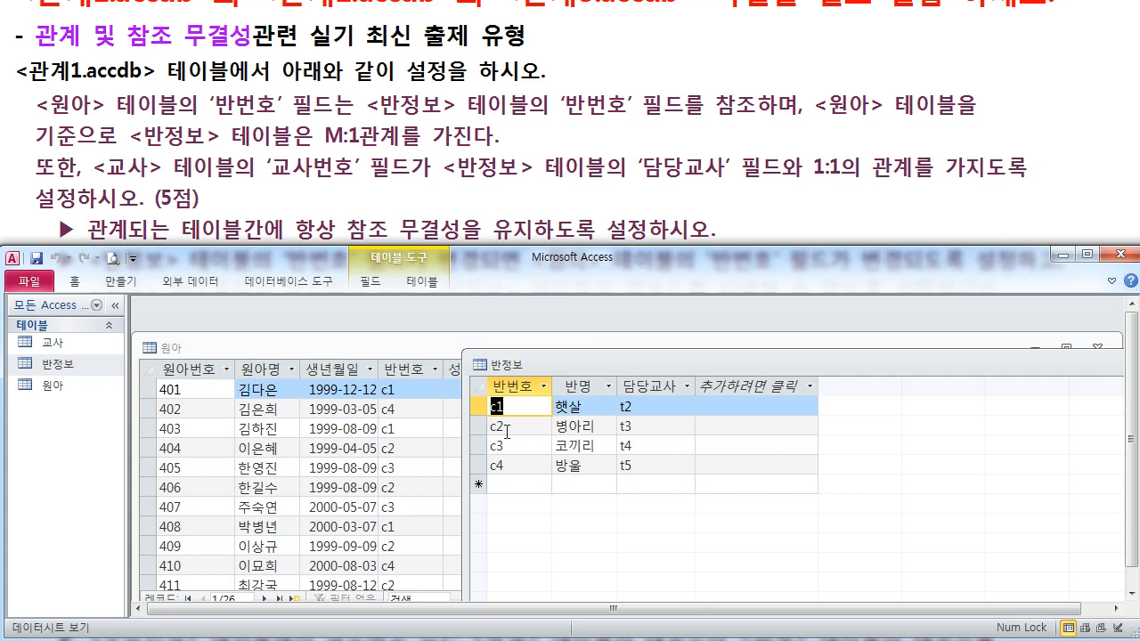
Step: Show the 반정보 table in Design view and examine the 반번호 field's key and index settings
right_click(503, 362)
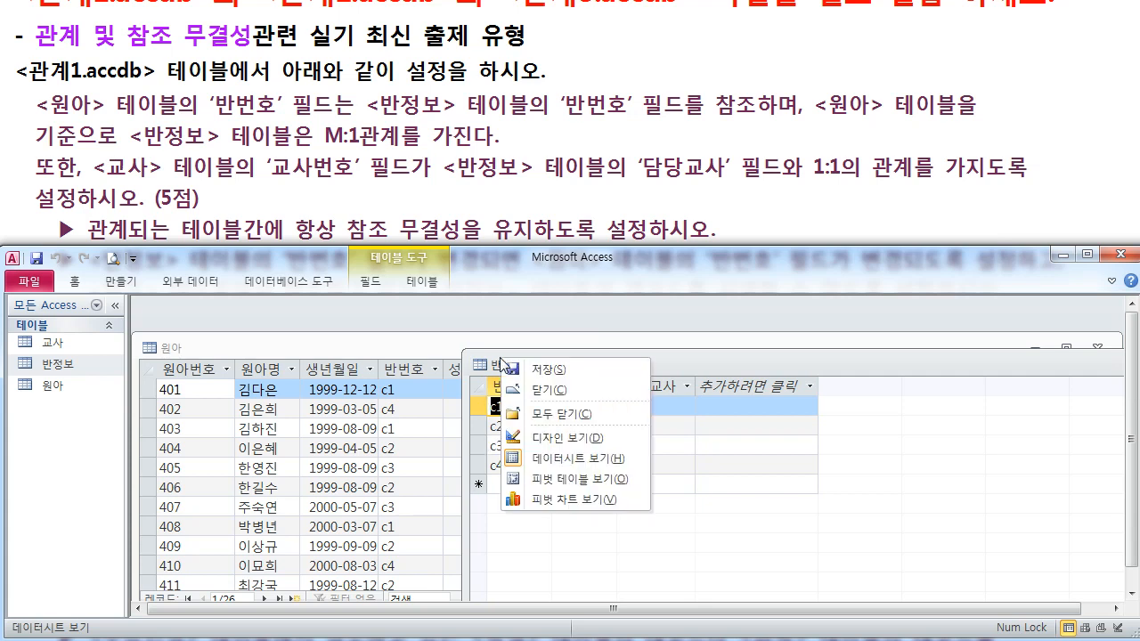
click(542, 437)
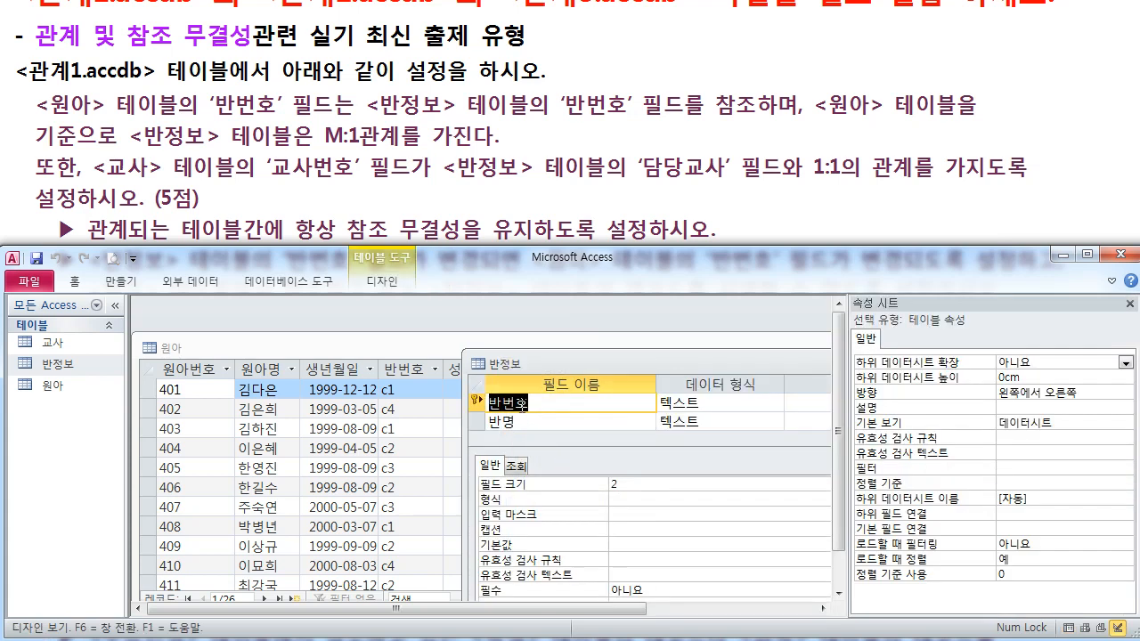
drag(528, 365, 532, 321)
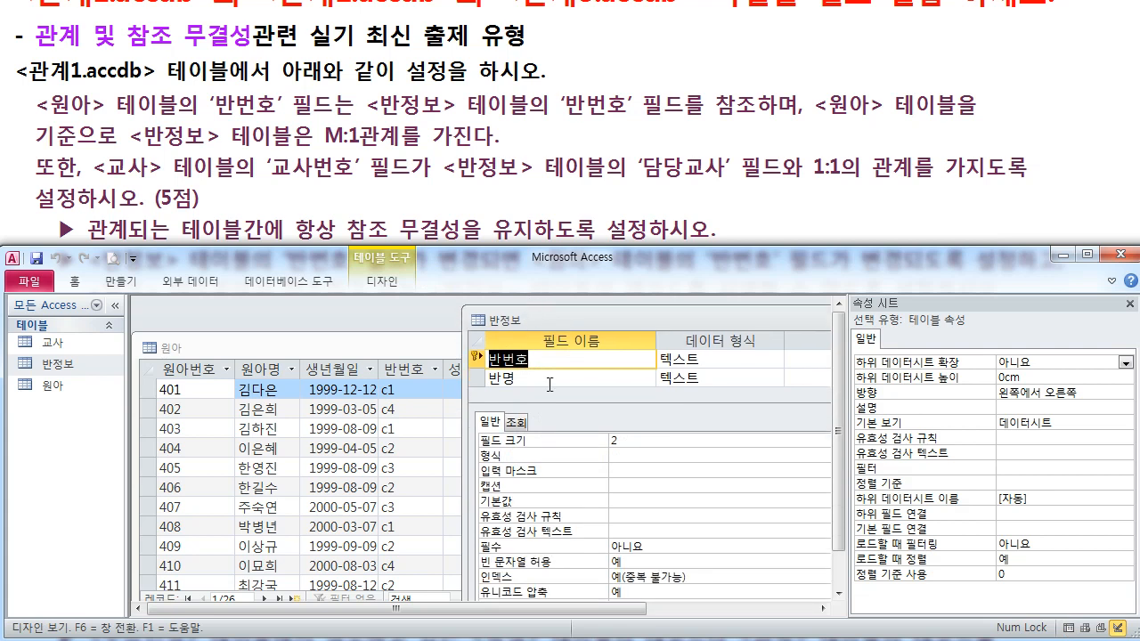
Step: Close the 반정보 and 원아 tables without saving the 원아 layout changes
click(475, 319)
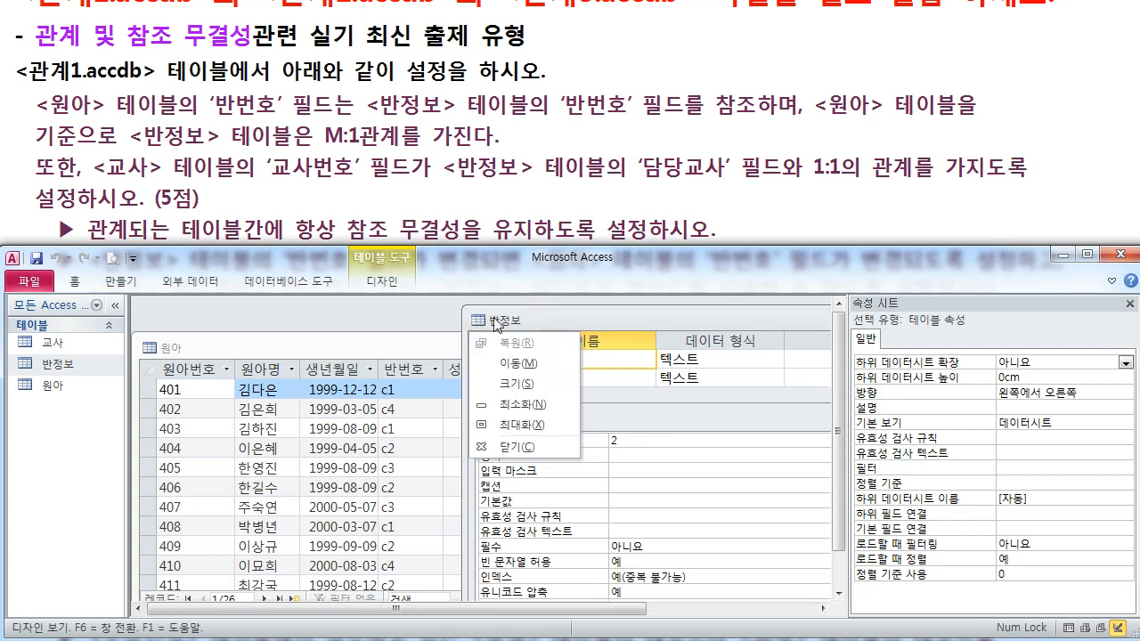
click(479, 322)
double_click(478, 322)
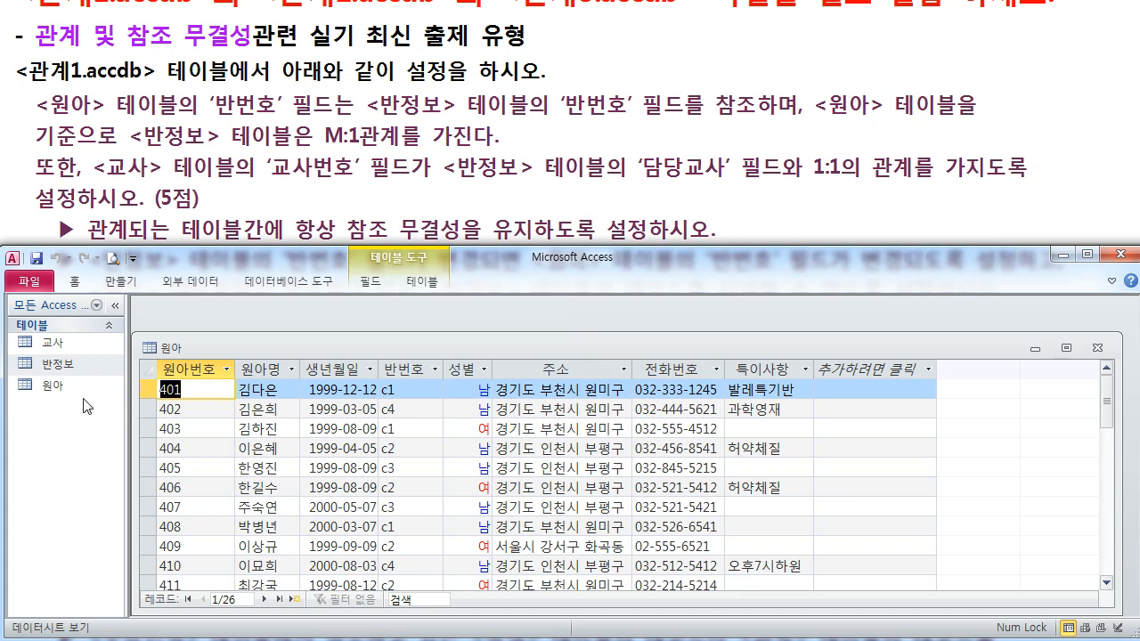
click(78, 366)
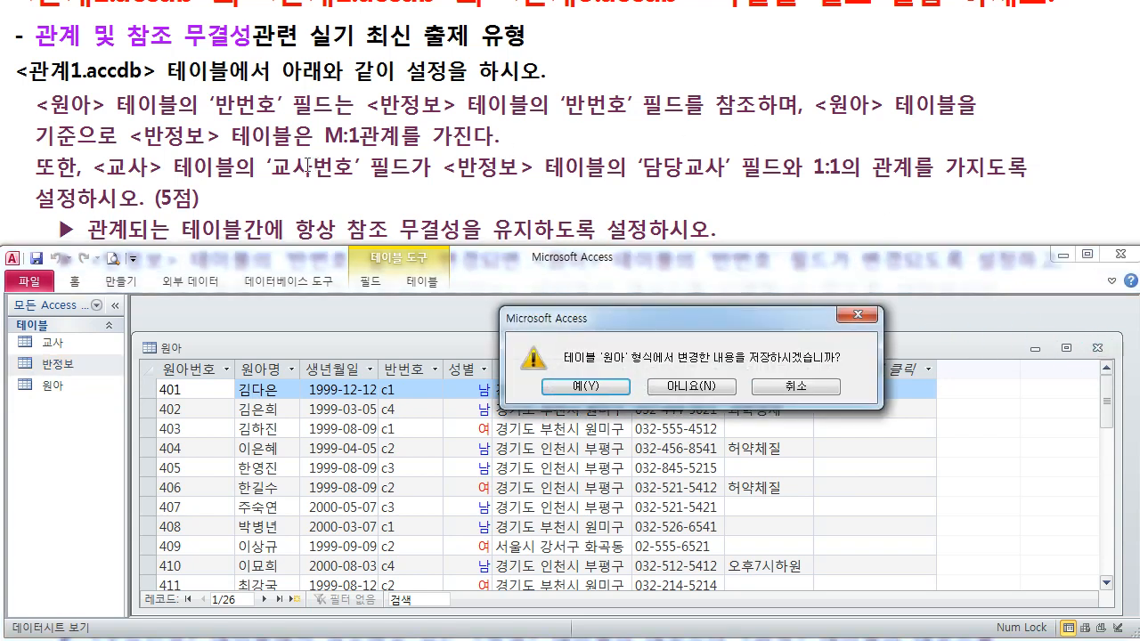
click(677, 384)
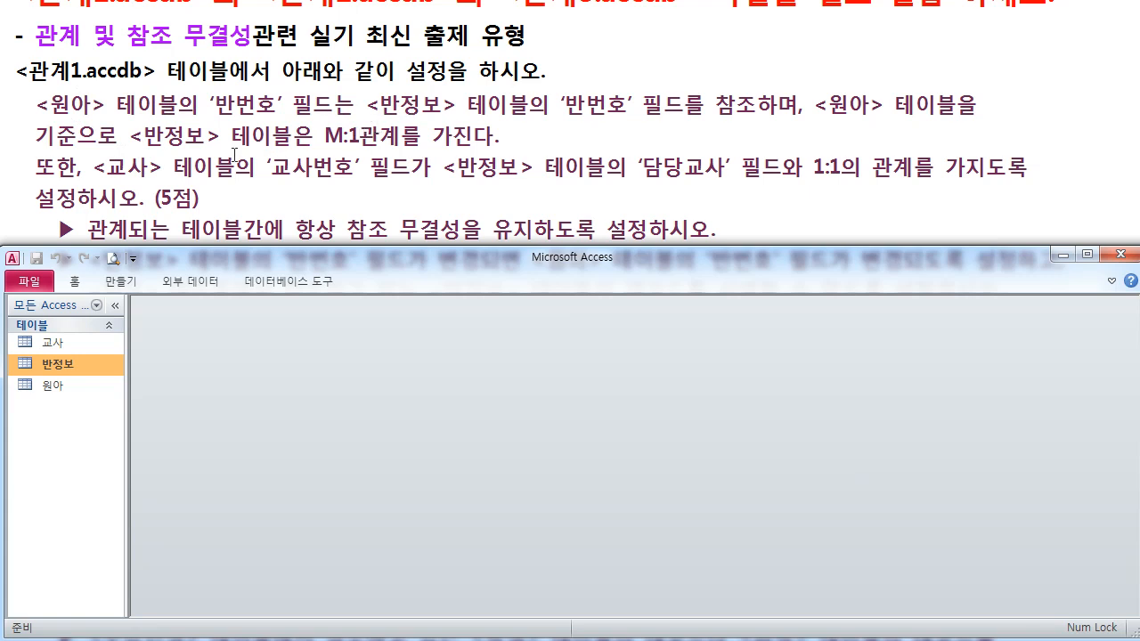
Step: Open the 교사 and 반정보 tables and arrange them side by side to compare 교사번호 with 담당교사
double_click(93, 341)
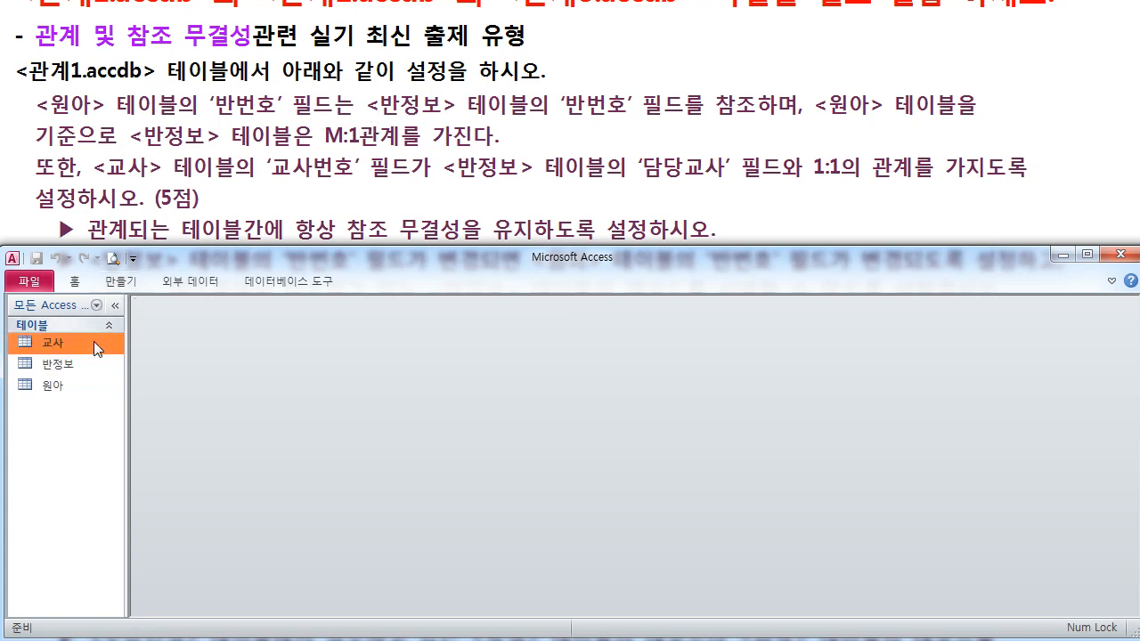
drag(250, 338, 349, 343)
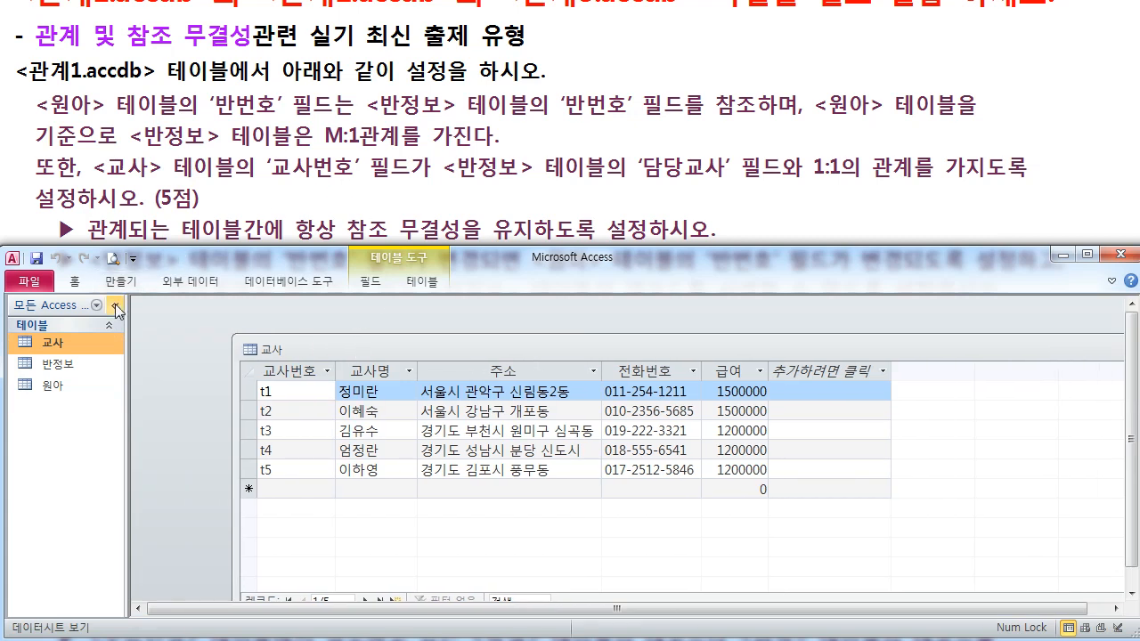
double_click(68, 370)
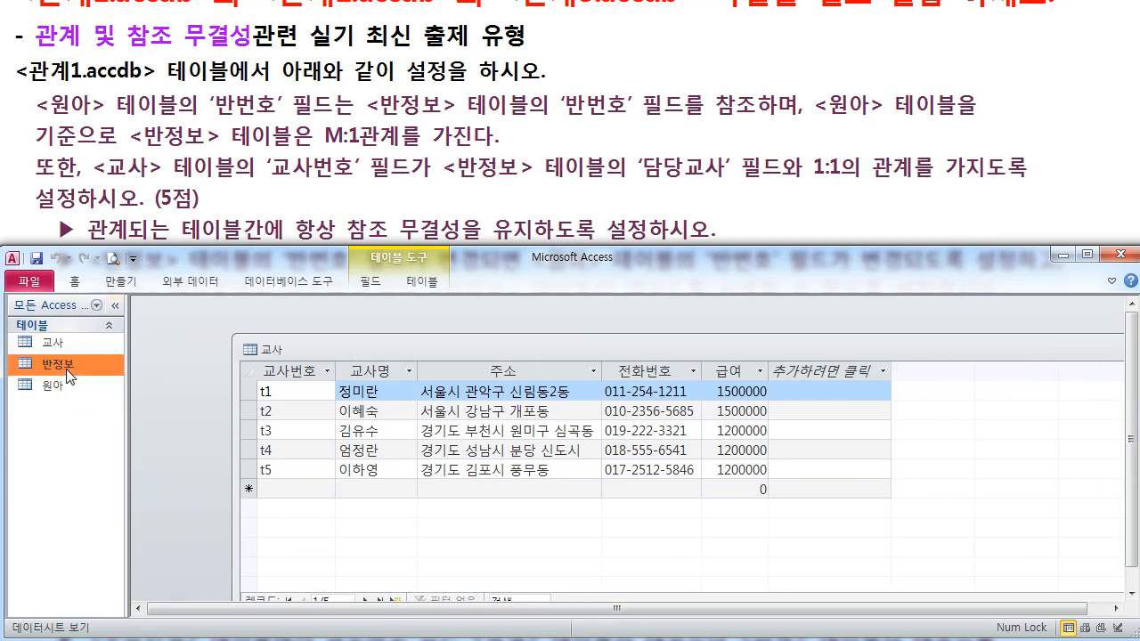
drag(337, 347, 347, 406)
drag(382, 356, 524, 352)
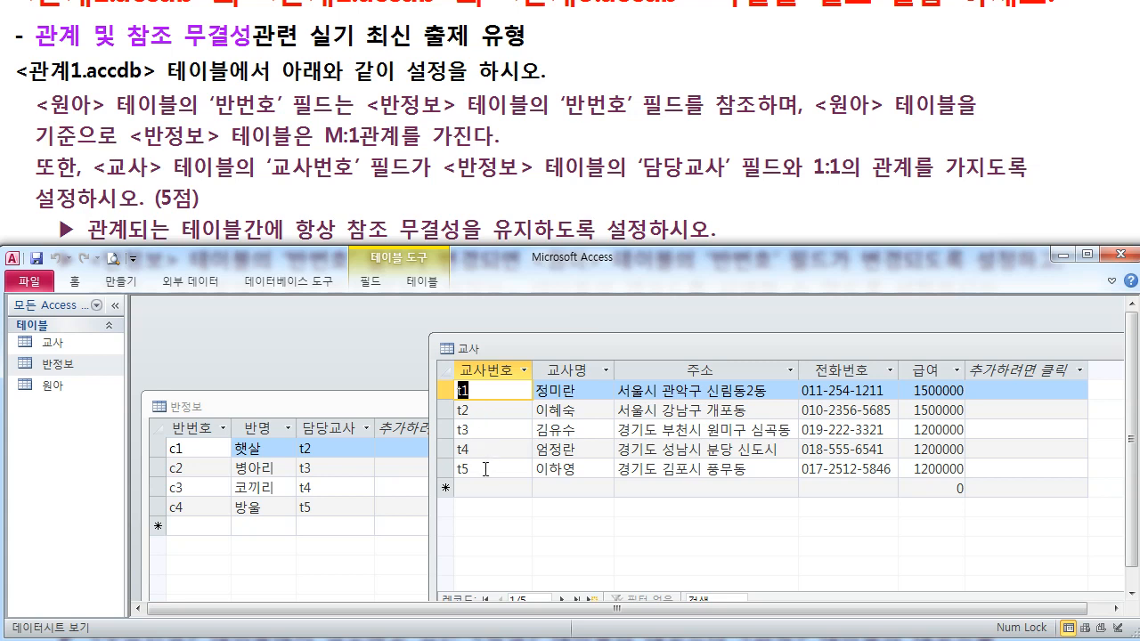
Step: Examine the 교사 table's key field in Design view and return to Datasheet view
right_click(527, 347)
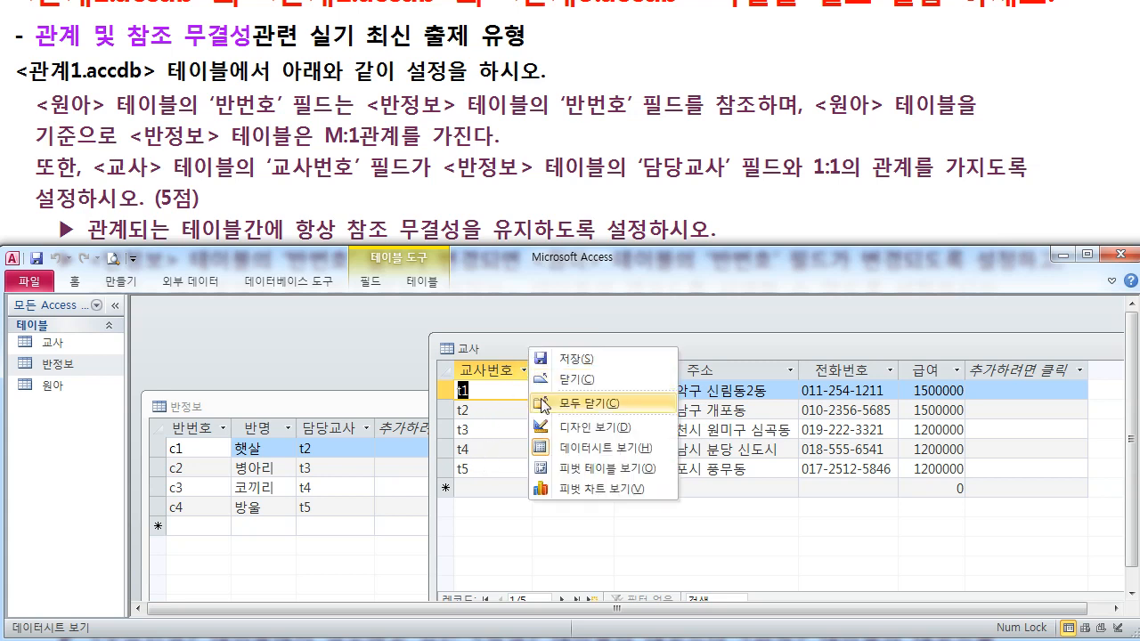
click(545, 427)
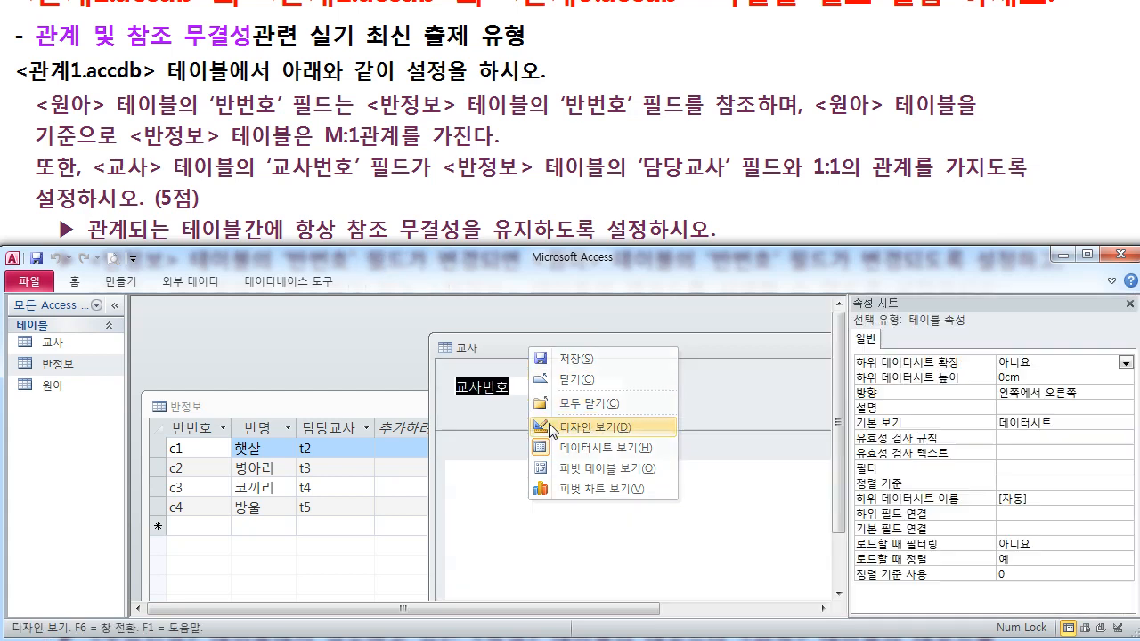
right_click(491, 349)
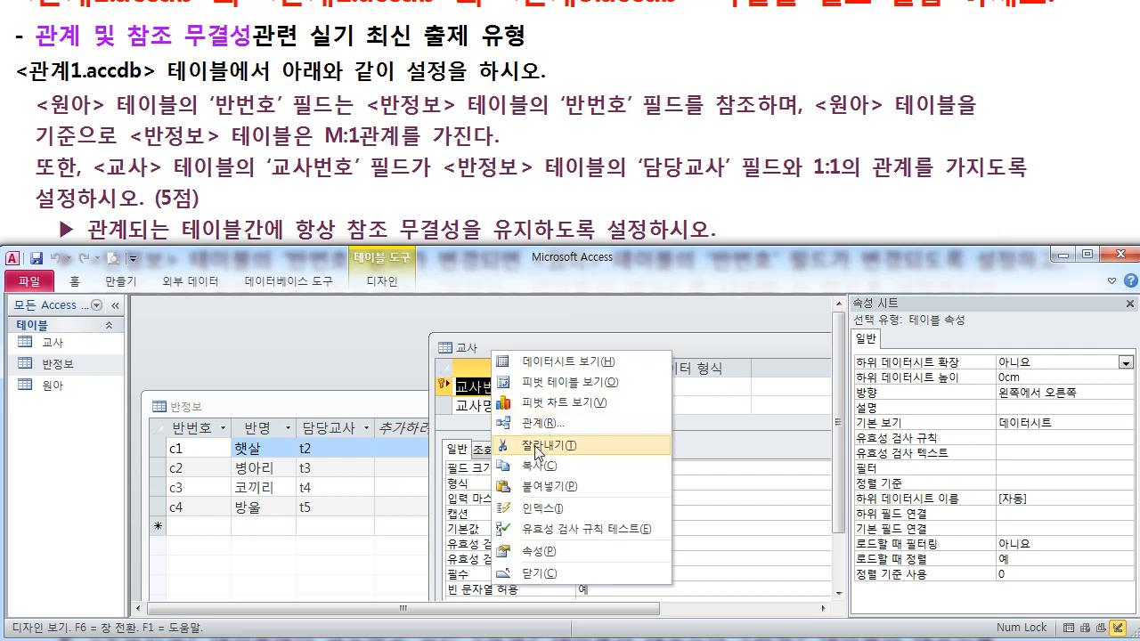
click(542, 362)
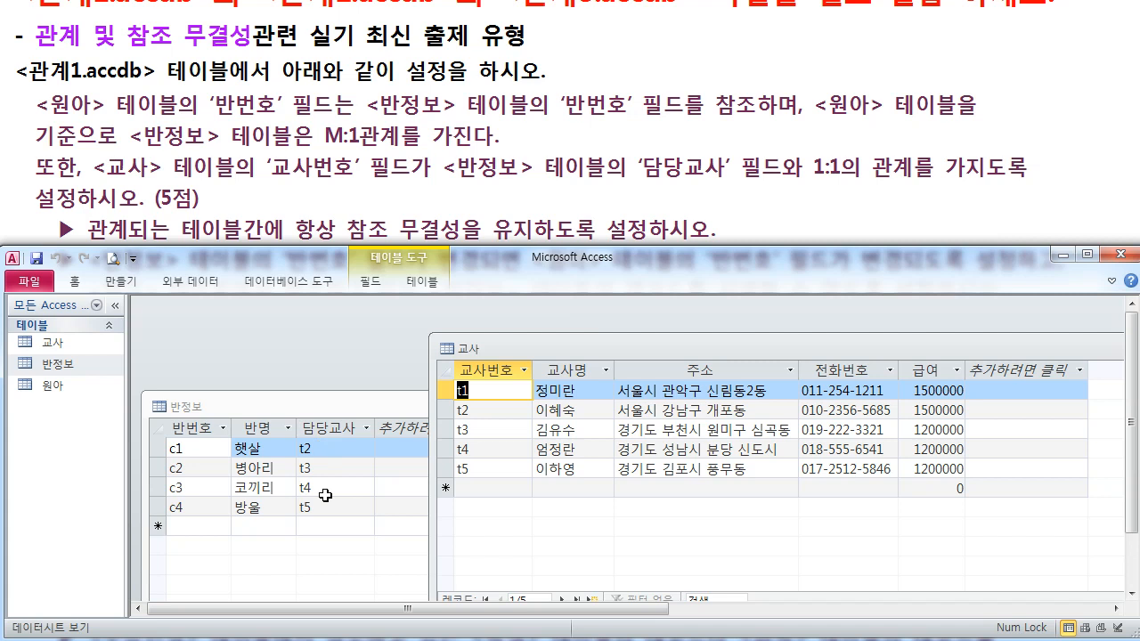
Step: Lower the 교사 window beside the 반정보 data to compare them, and close both tables
drag(519, 345, 507, 385)
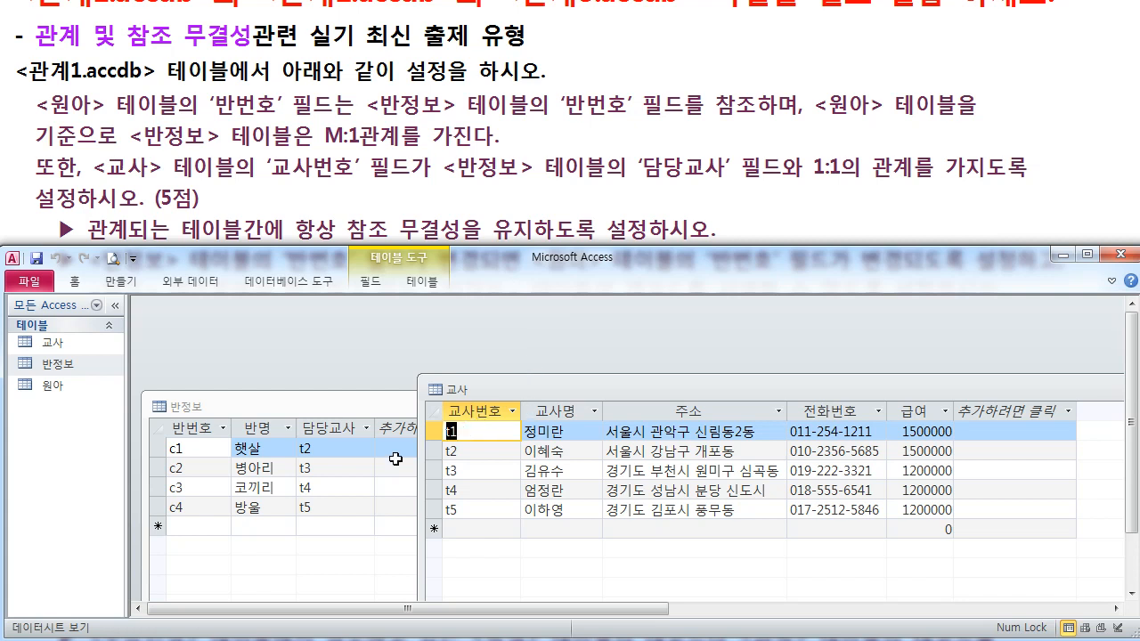
double_click(436, 390)
double_click(164, 408)
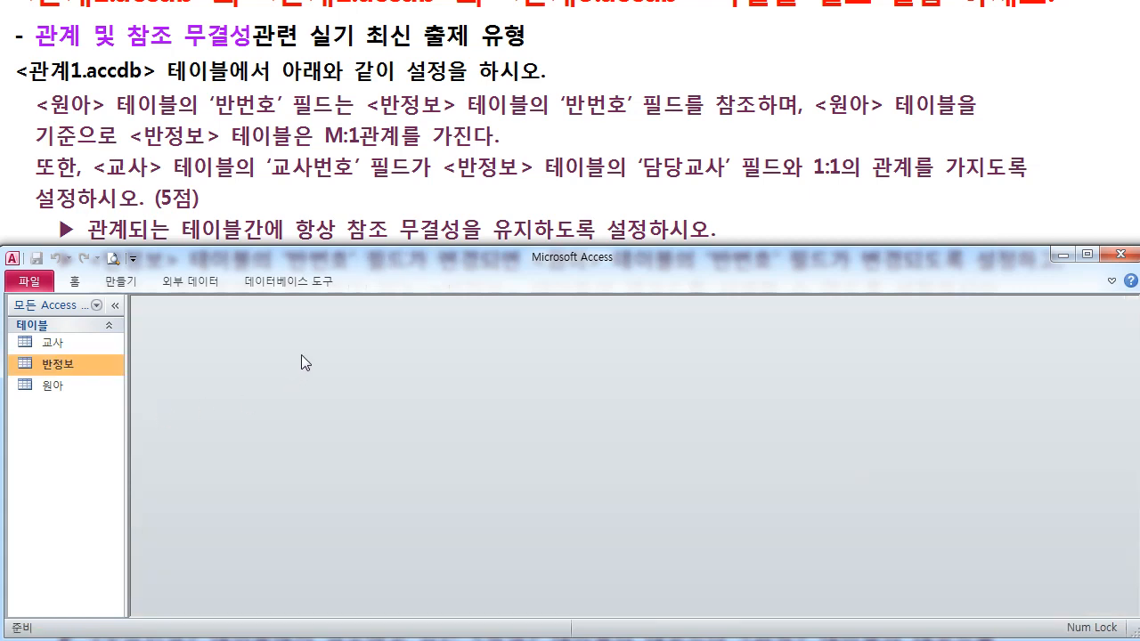
Step: Open the Relationships window and add the 원아 and 반정보 tables, enlarging the 원아 box to show all its fields
click(277, 282)
click(193, 316)
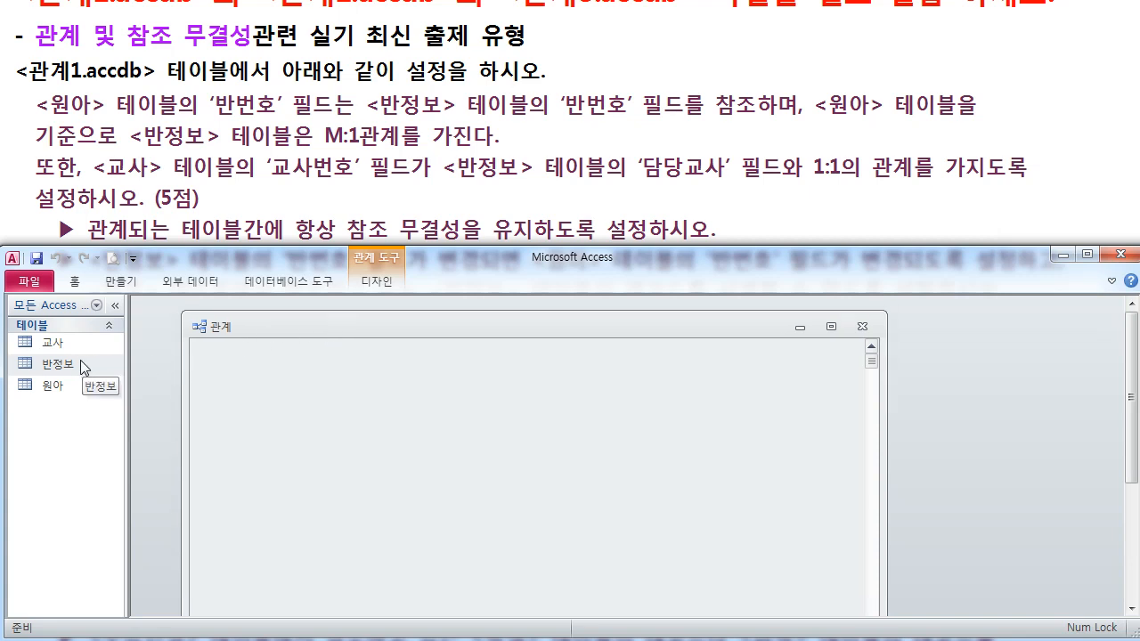
drag(62, 384, 254, 378)
drag(320, 483, 299, 517)
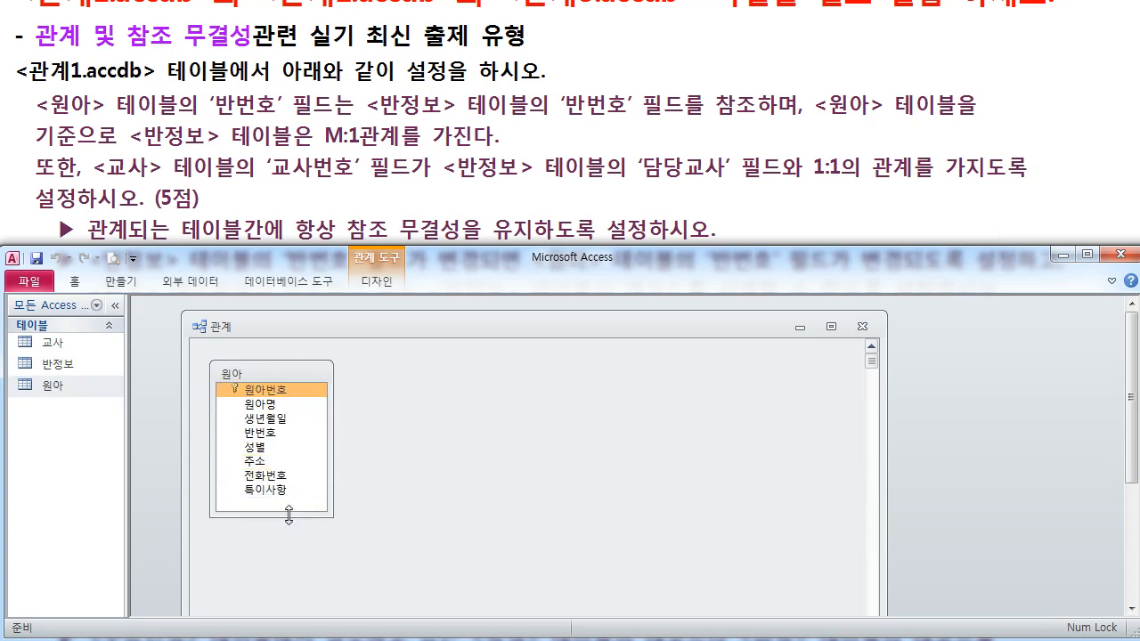
drag(71, 372, 414, 376)
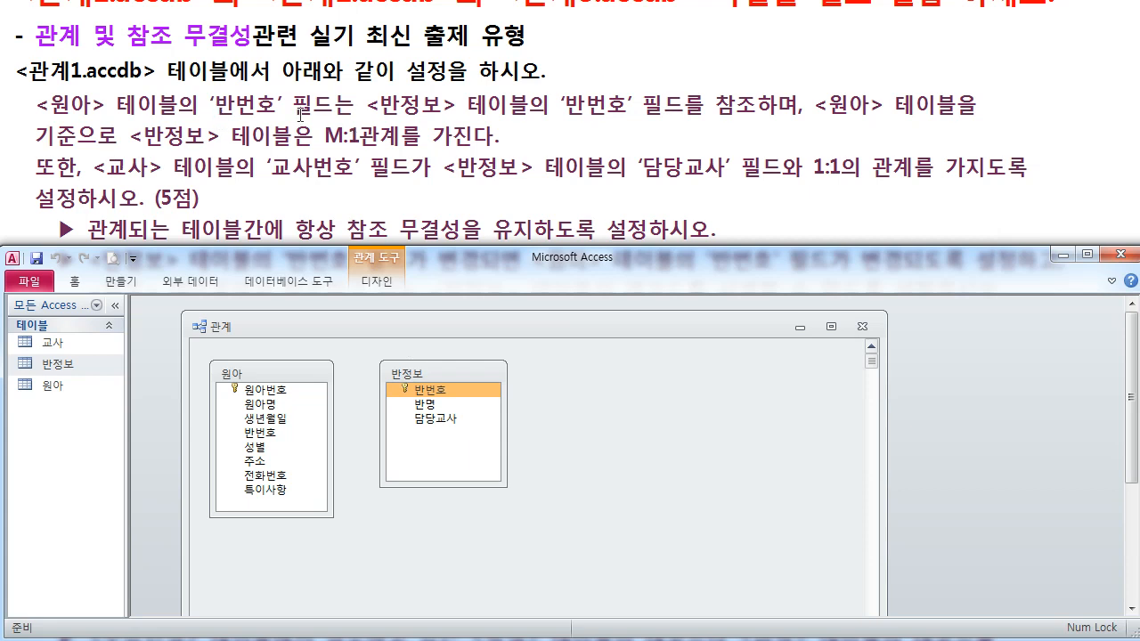
Step: Create a relationship from 반번호 in 반정보 to 반번호 in 원아 with referential integrity enforced
click(278, 432)
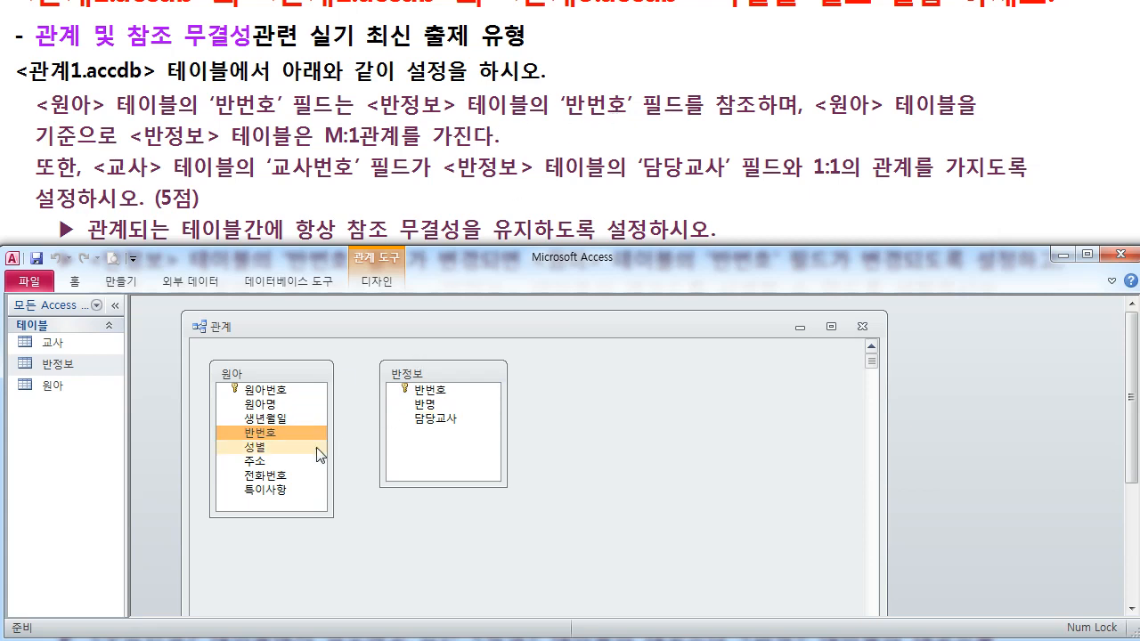
drag(263, 433, 318, 434)
click(419, 394)
mouse_move(419, 398)
mouse_down()
mouse_move(315, 439)
mouse_move(297, 434)
mouse_move(401, 414)
mouse_move(408, 394)
mouse_up()
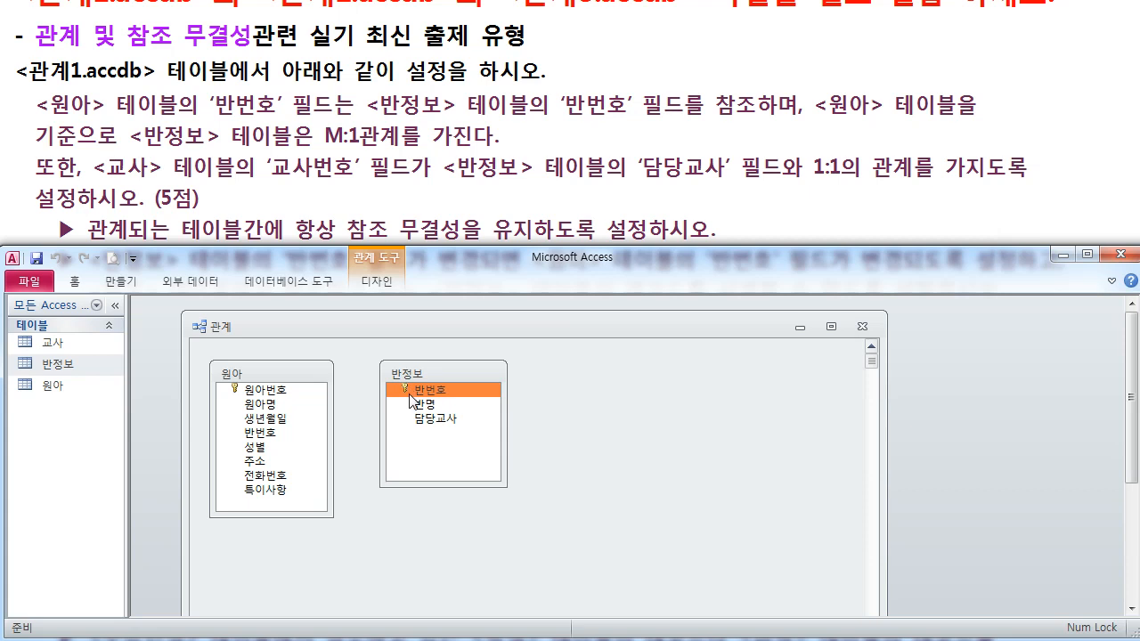
click(406, 392)
drag(409, 392, 279, 428)
drag(416, 392, 274, 436)
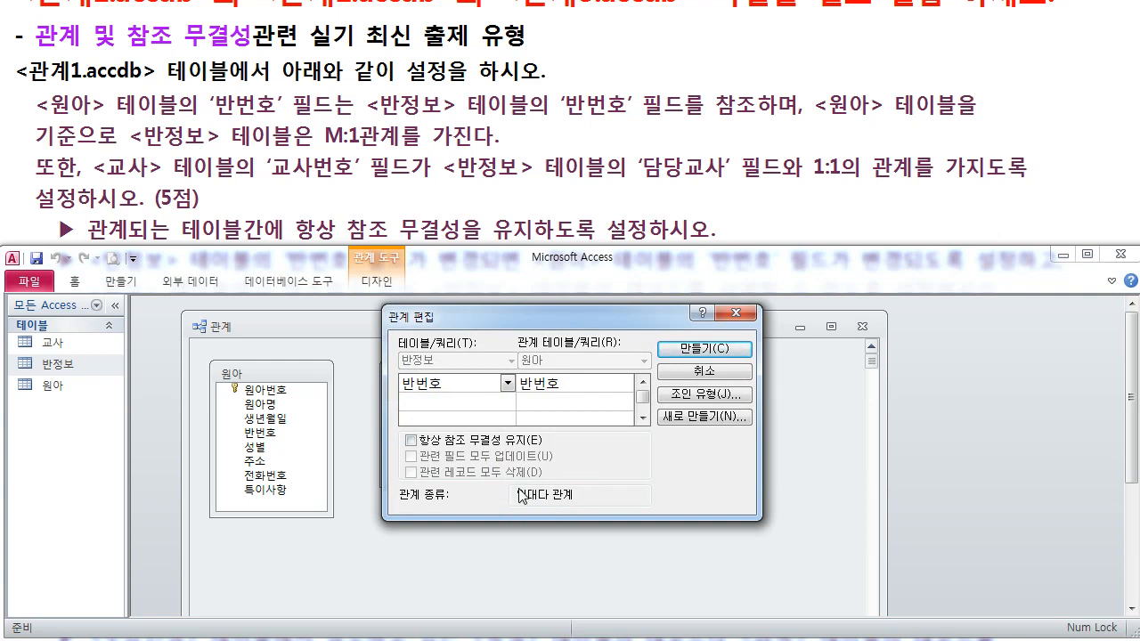
click(451, 441)
click(710, 351)
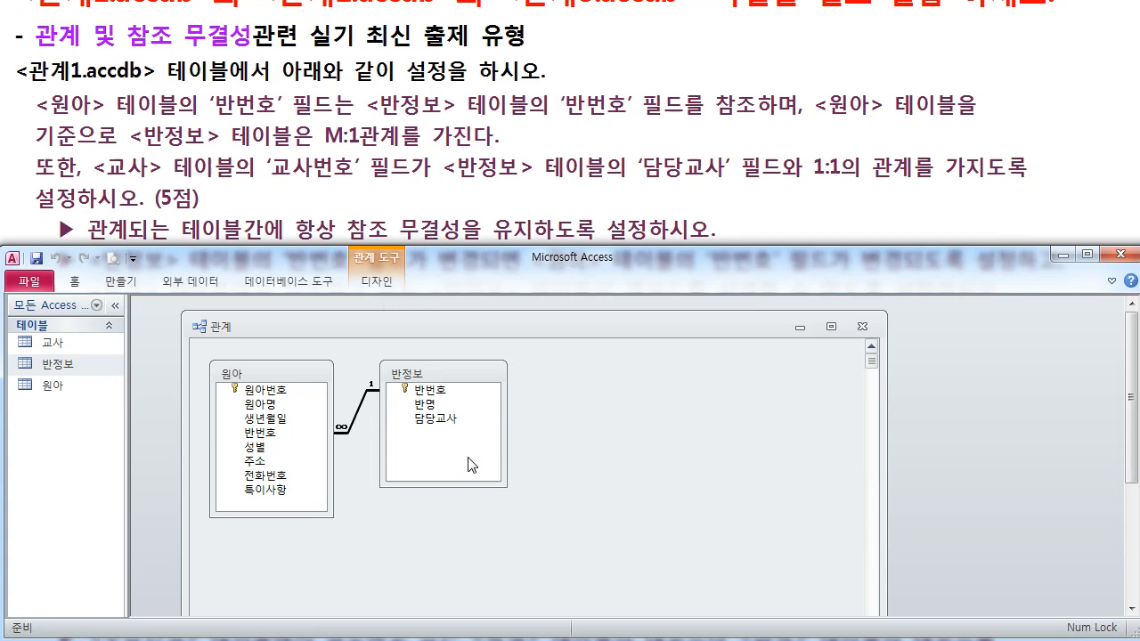
Step: Add the 교사 table to the relationships and try to relate its 교사번호 to 담당교사 in 반정보
drag(53, 341, 478, 421)
click(607, 395)
drag(572, 402, 457, 425)
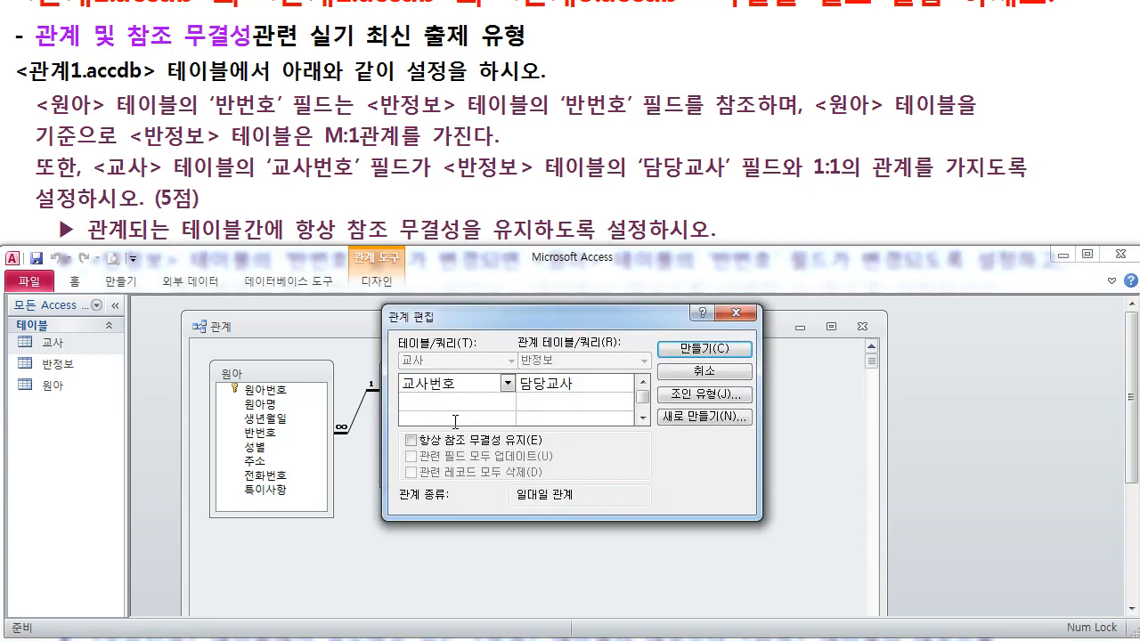
click(680, 376)
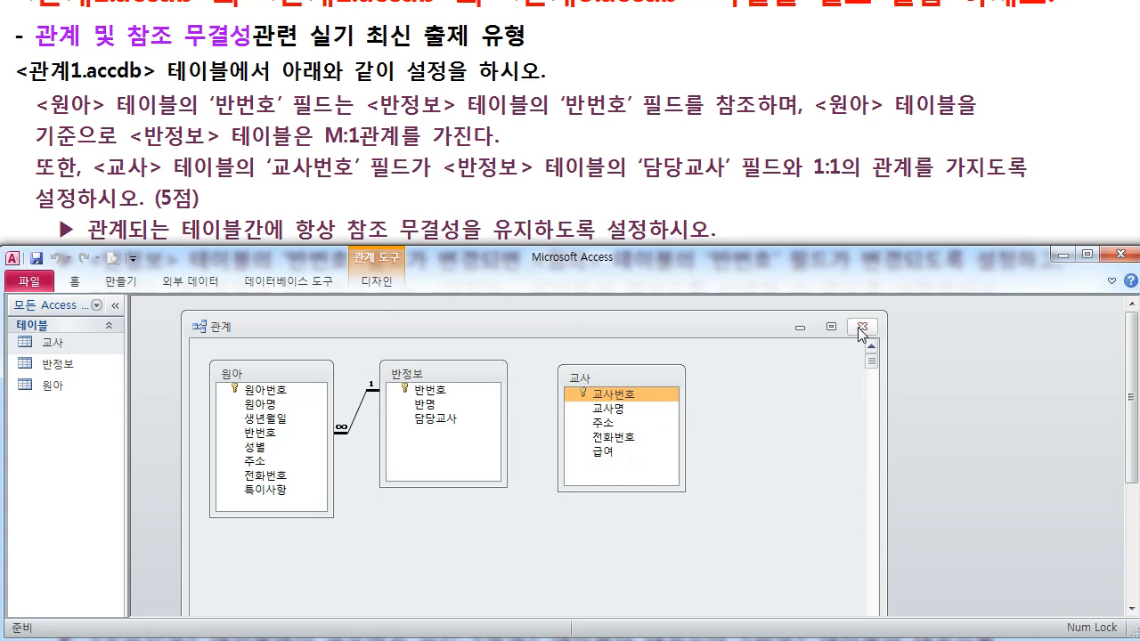
Step: Close the Relationships window and save its layout changes
click(861, 331)
click(585, 390)
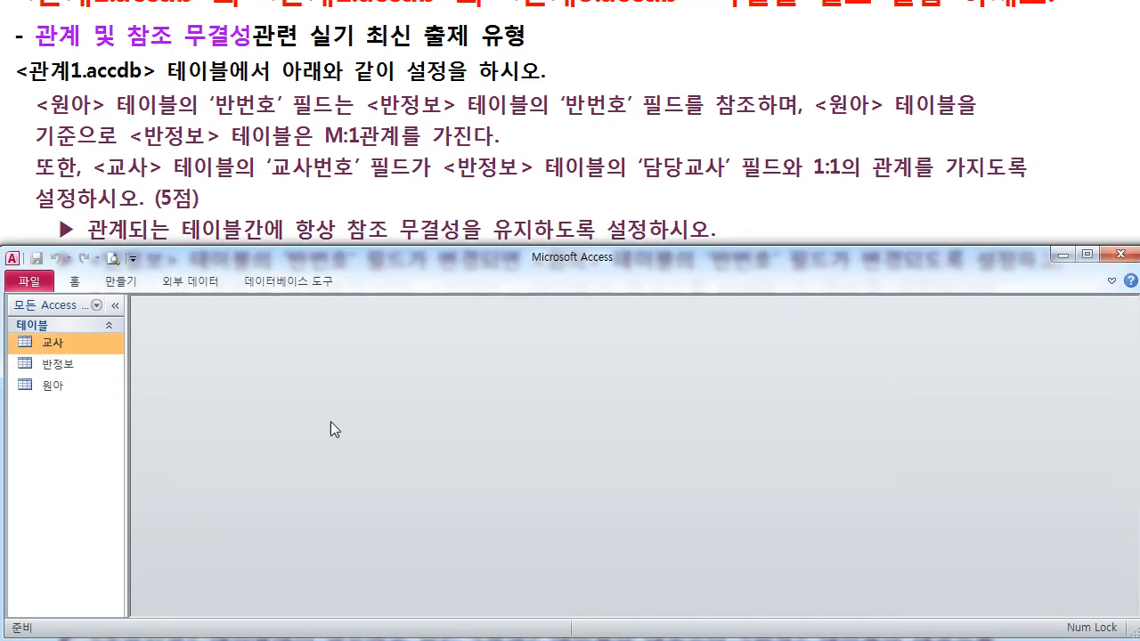
Step: Open the 반정보 table in Design View and enlarge its window to show all fields and field properties
click(85, 370)
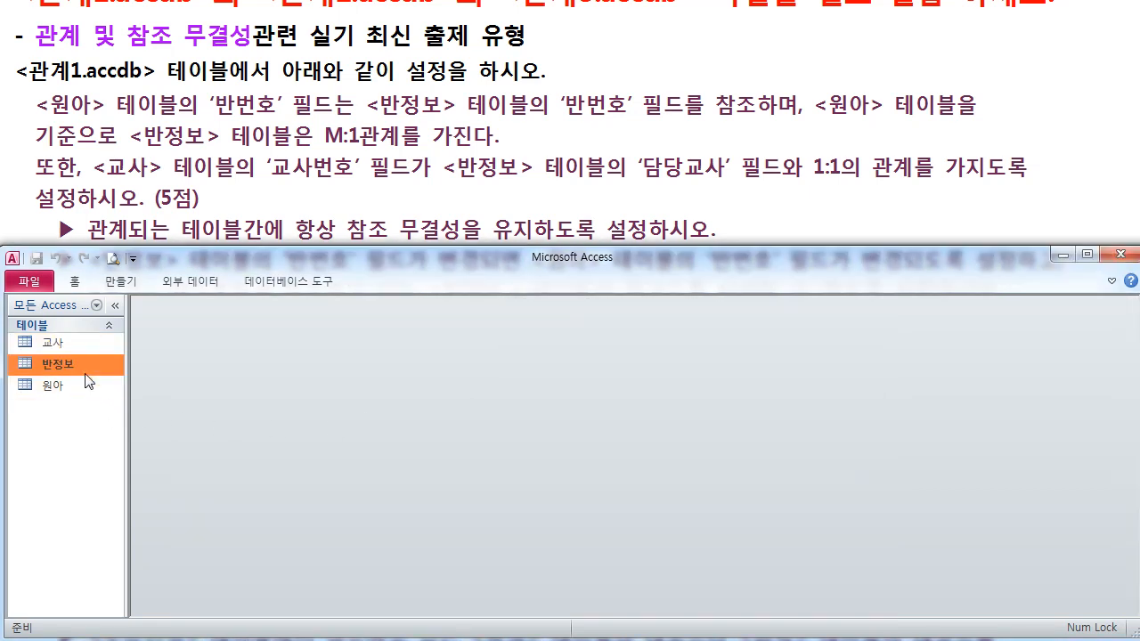
double_click(85, 366)
right_click(293, 340)
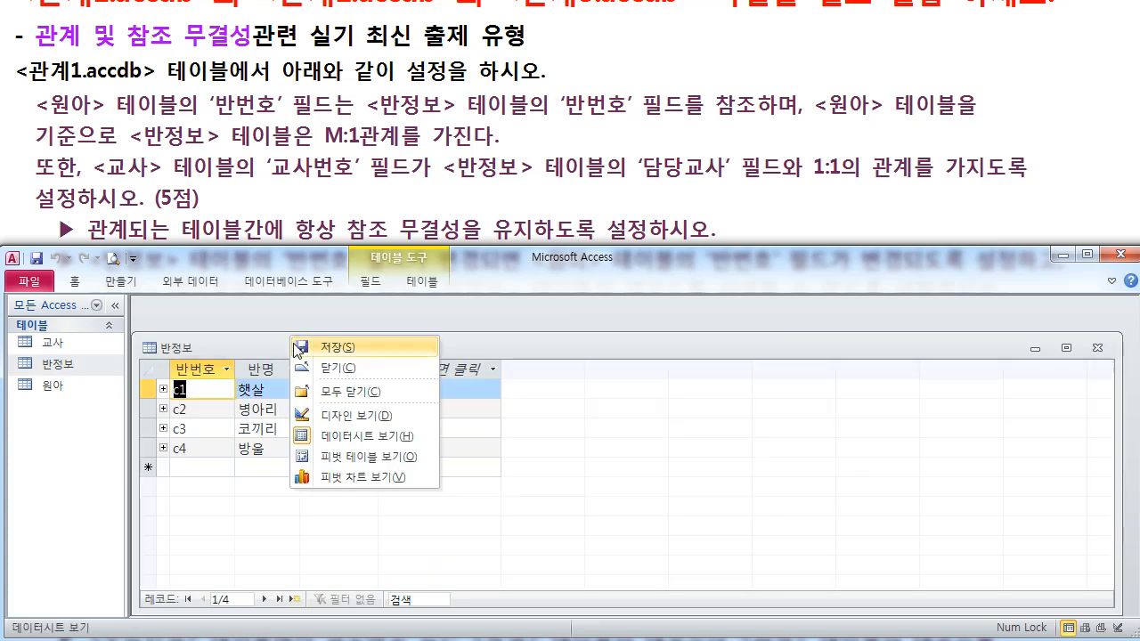
click(355, 416)
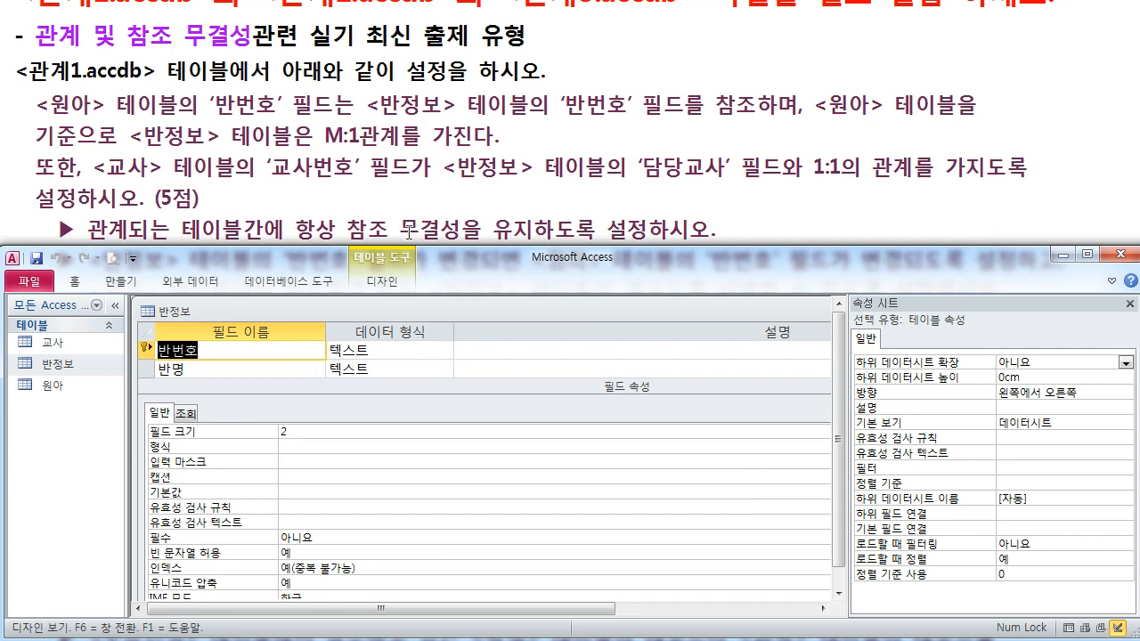
key(Delete)
drag(427, 243, 437, 93)
key(ctrl+z)
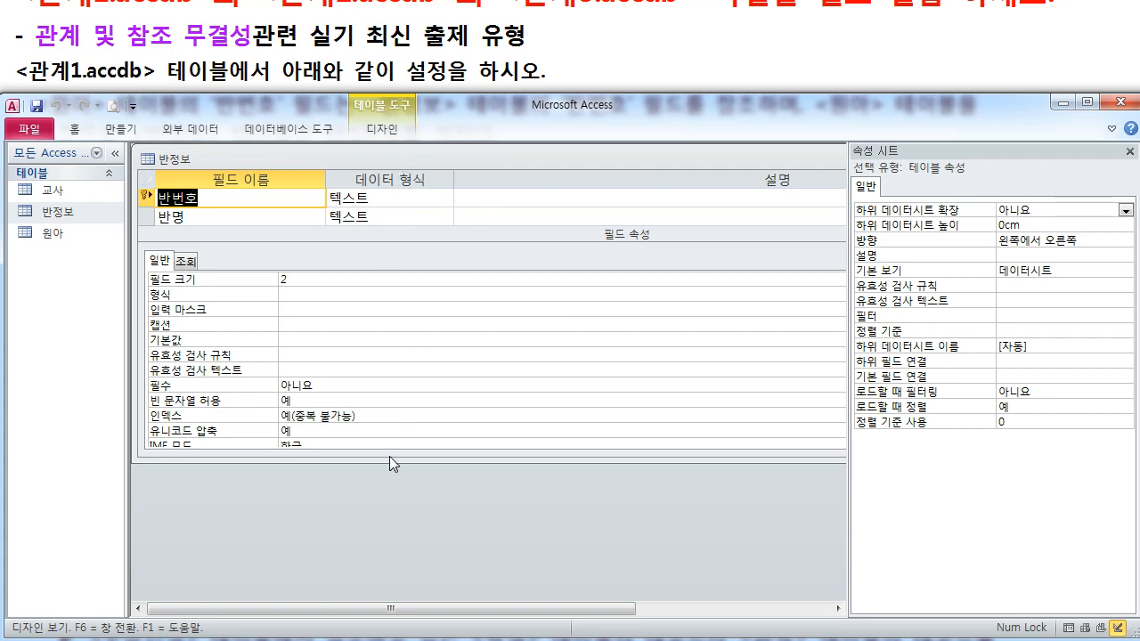
drag(388, 459, 387, 585)
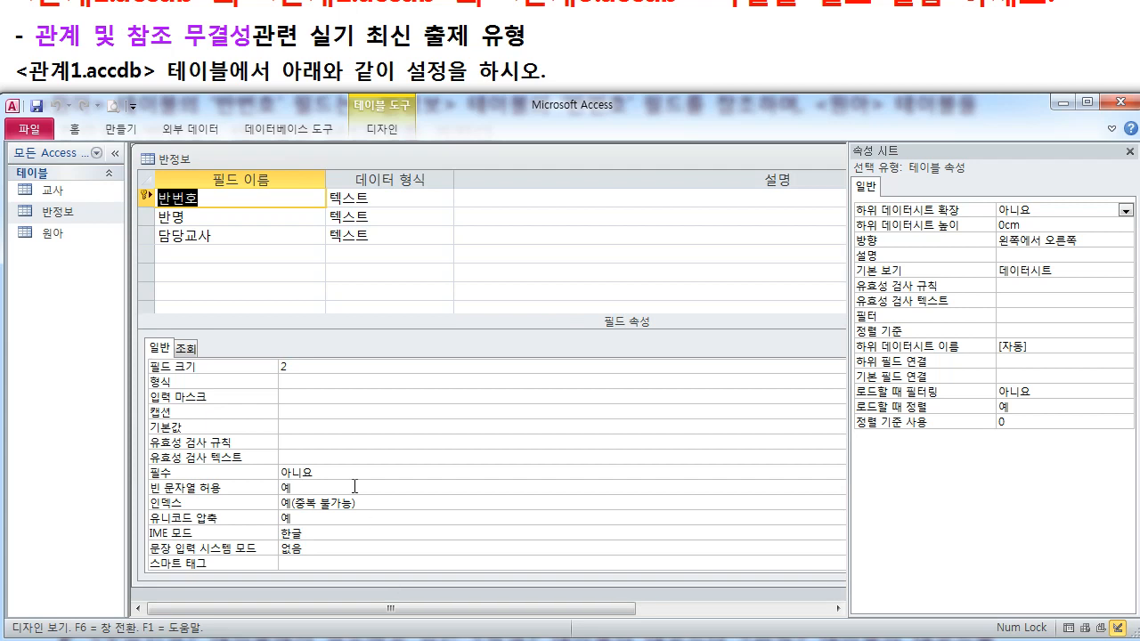
Step: Check the index property of the 담당교사 field in 반정보, and close the table design
click(242, 233)
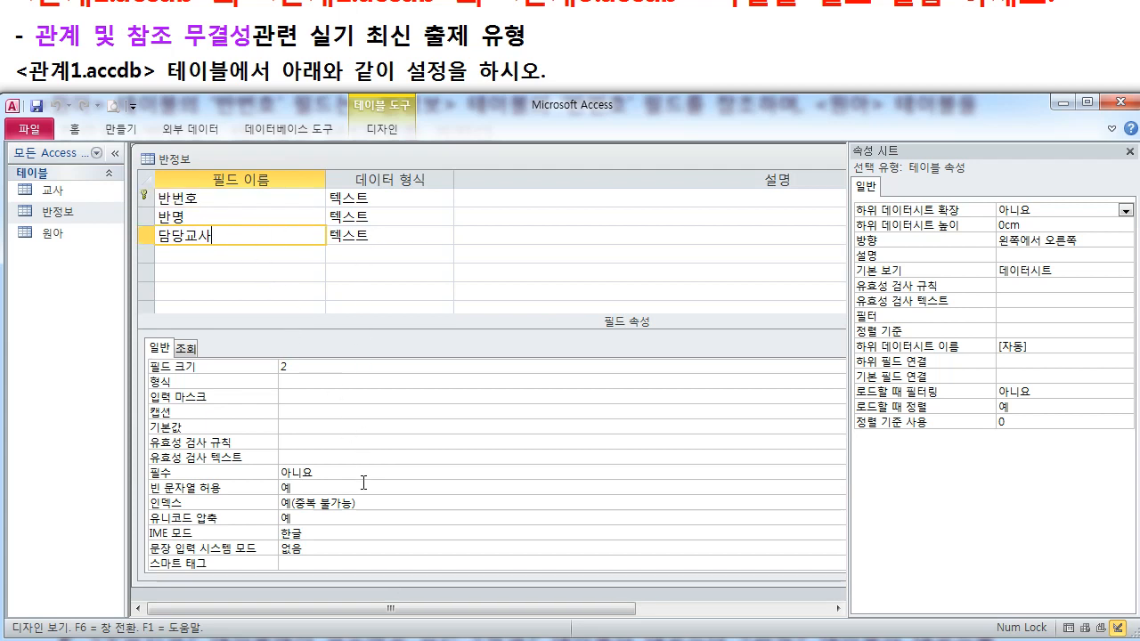
drag(366, 502, 280, 511)
drag(225, 154, 253, 168)
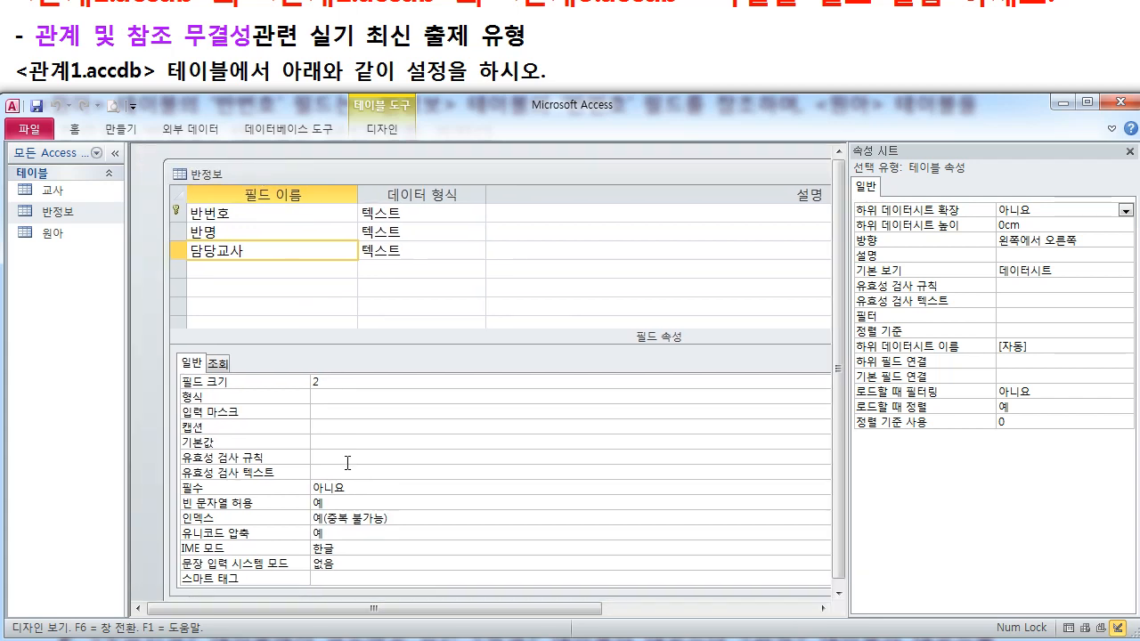
click(186, 175)
click(186, 175)
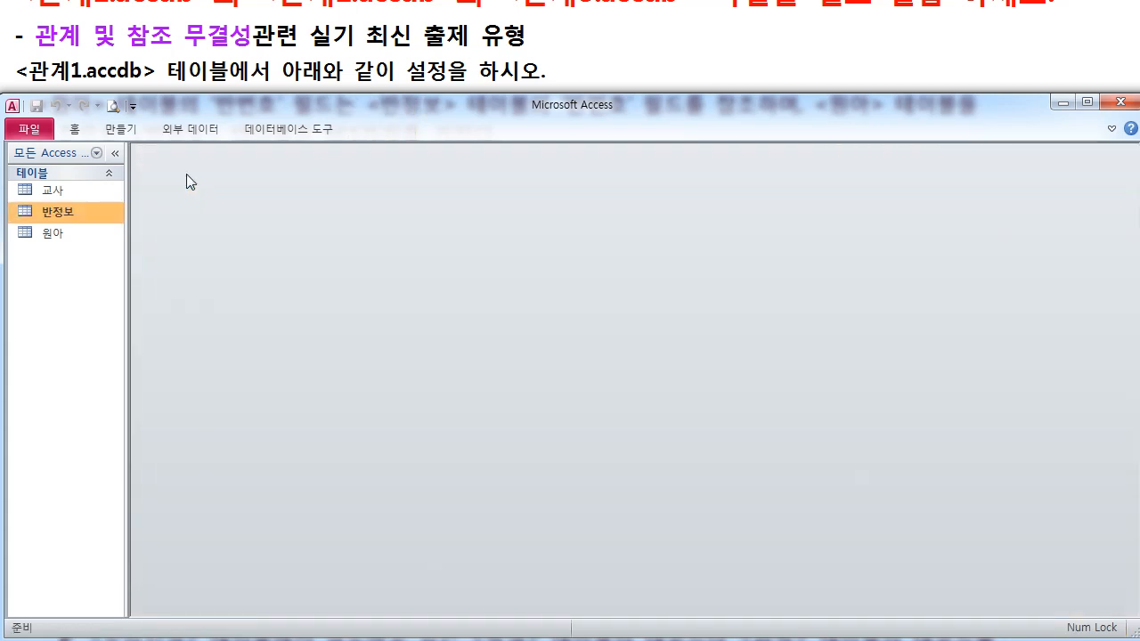
Step: Reopen the Relationships window and create a one-to-one relationship from 교사번호 in 교사 to 담당교사 in 반정보 with referential integrity enforced
click(287, 129)
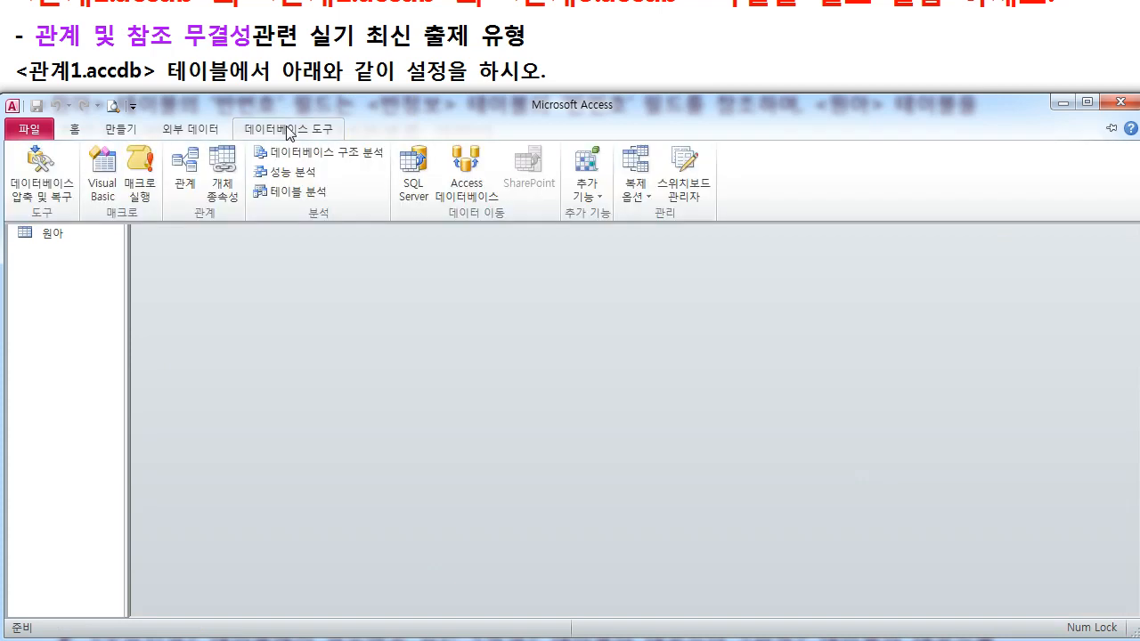
click(184, 171)
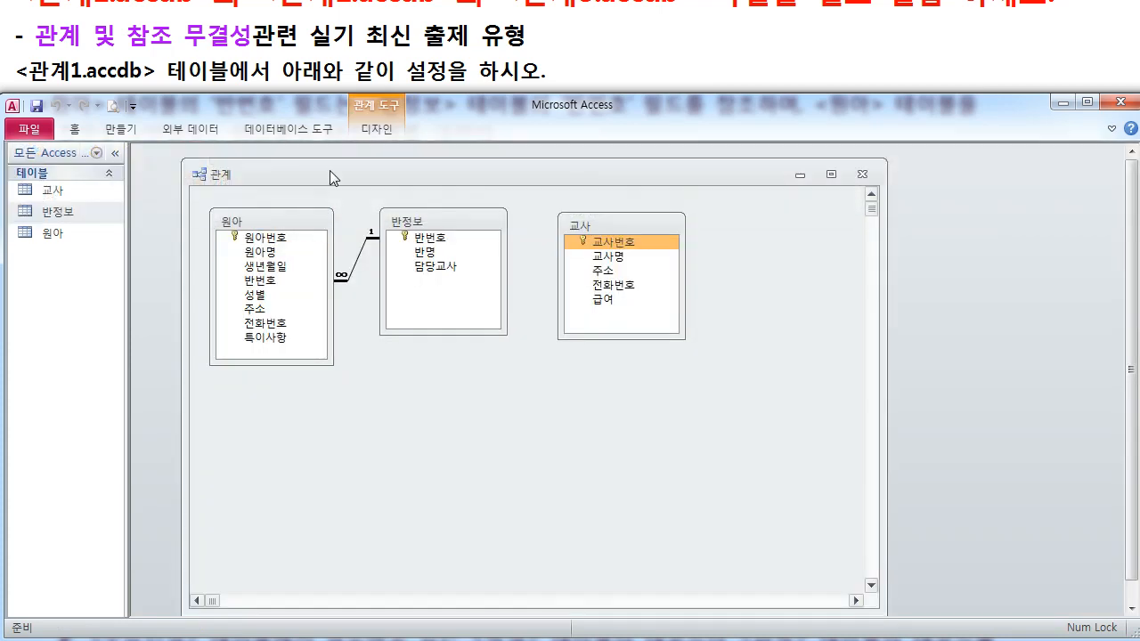
drag(329, 171, 287, 172)
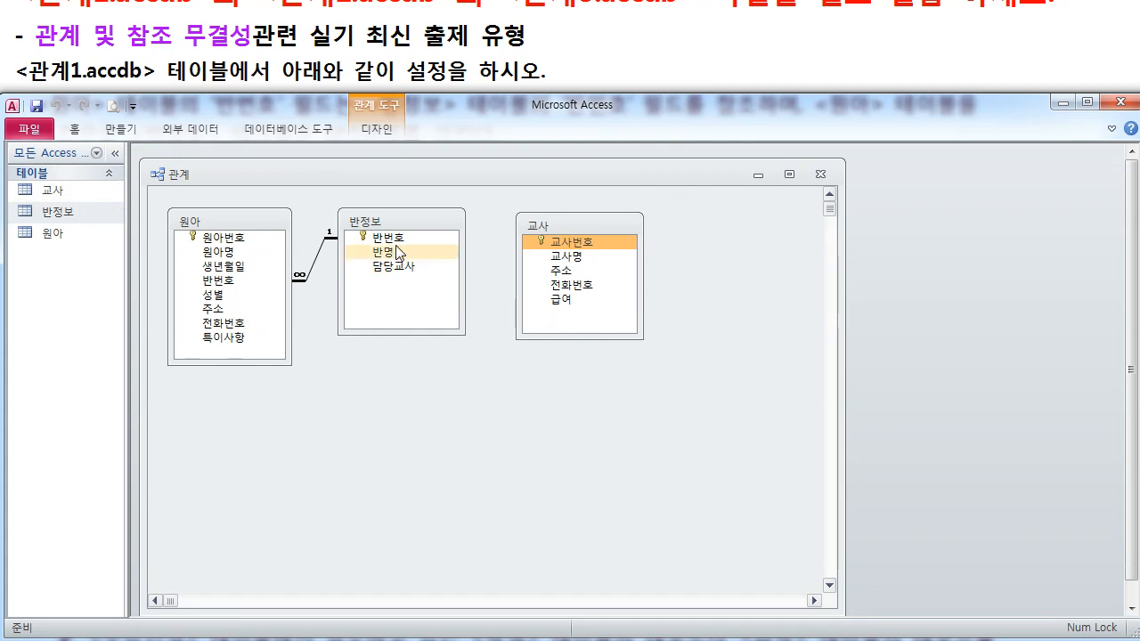
drag(563, 244, 412, 267)
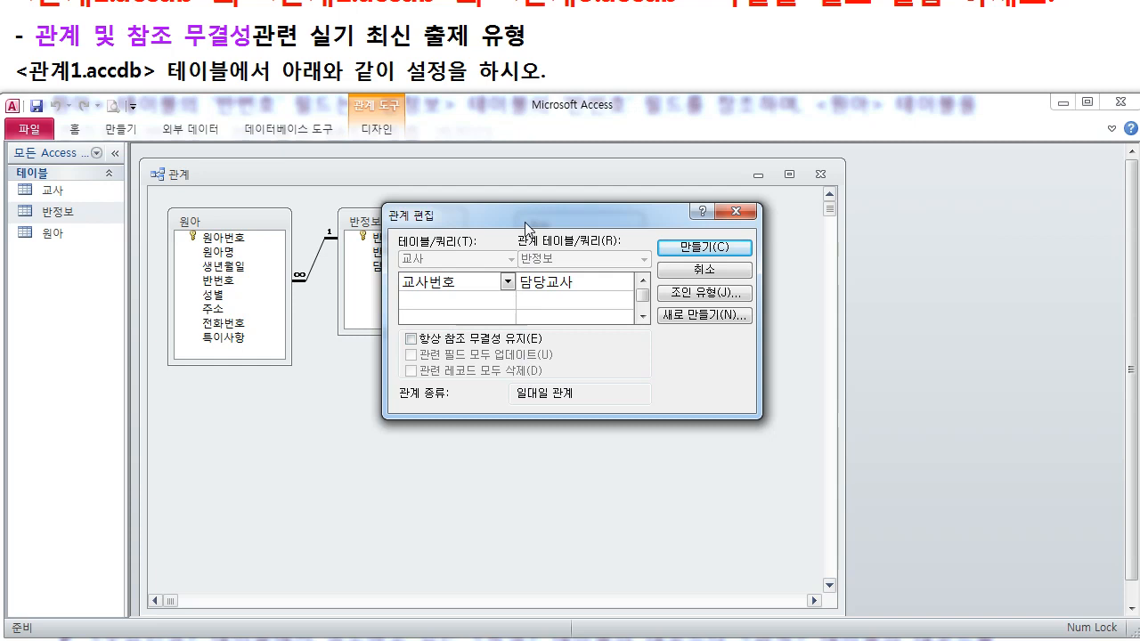
drag(524, 221, 504, 306)
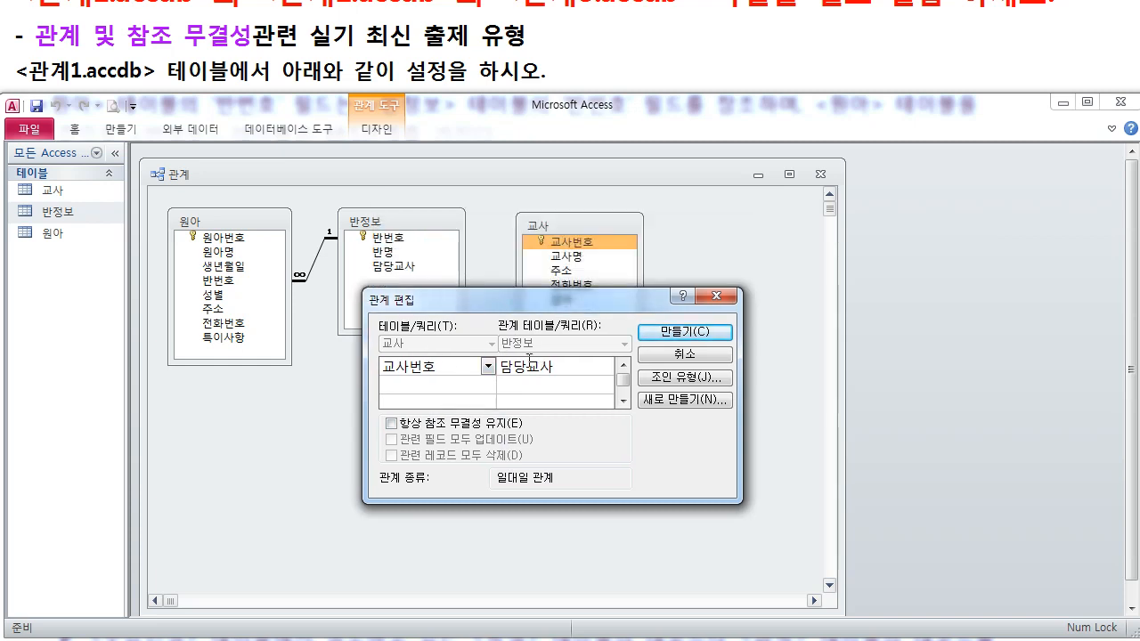
click(515, 424)
click(683, 332)
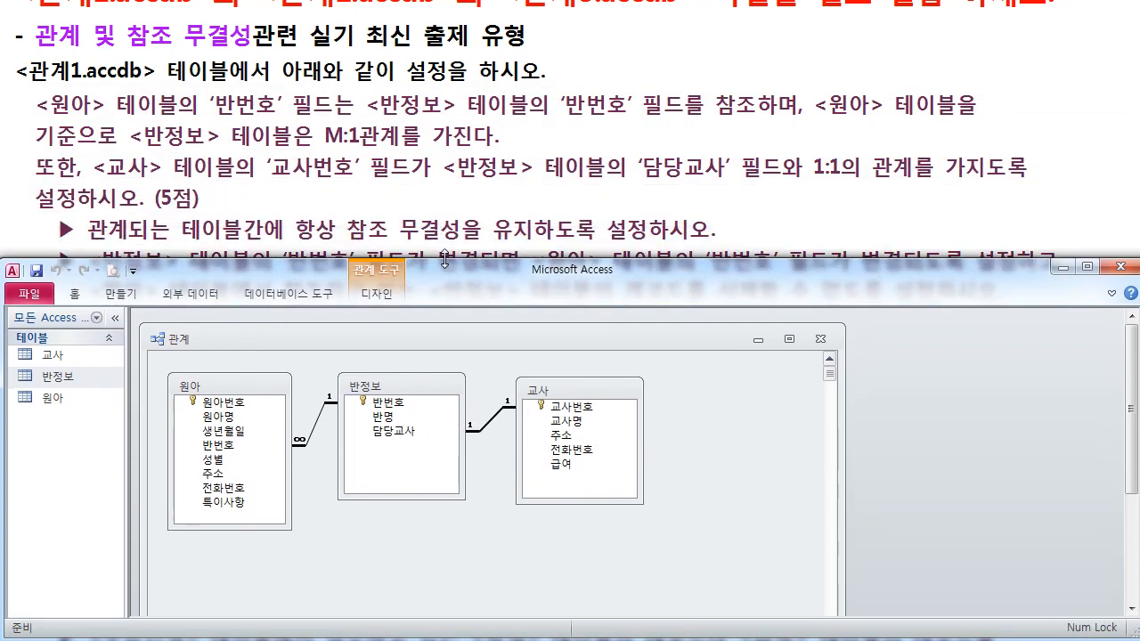
Step: Edit the relationship between 반정보 and 원아 on 반번호 to cascade updates to related fields
drag(450, 297, 454, 375)
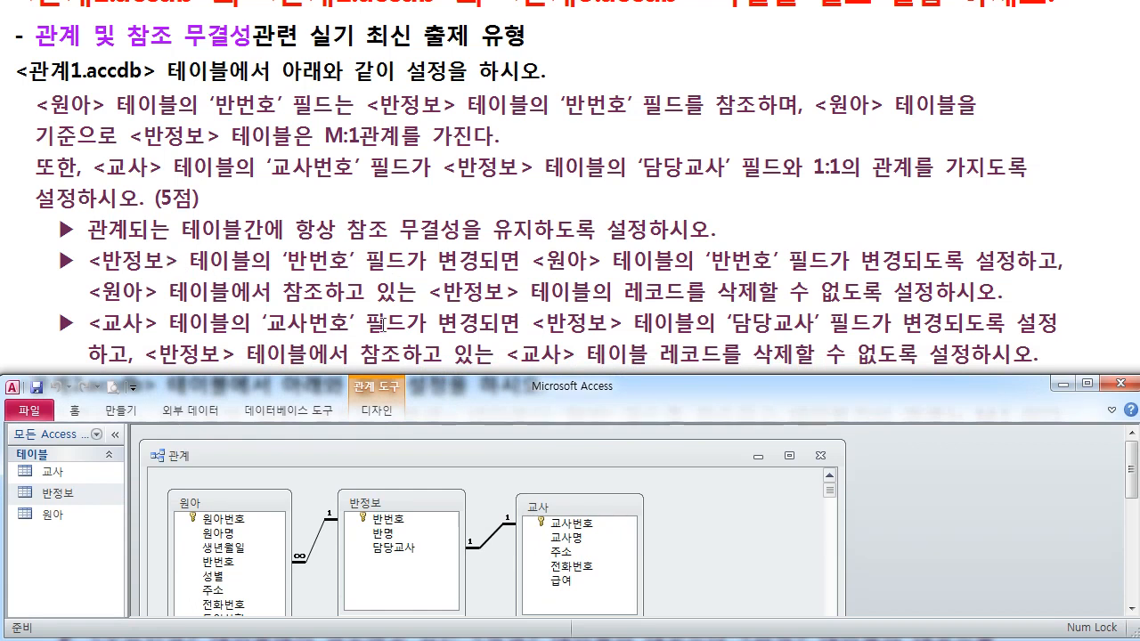
click(389, 521)
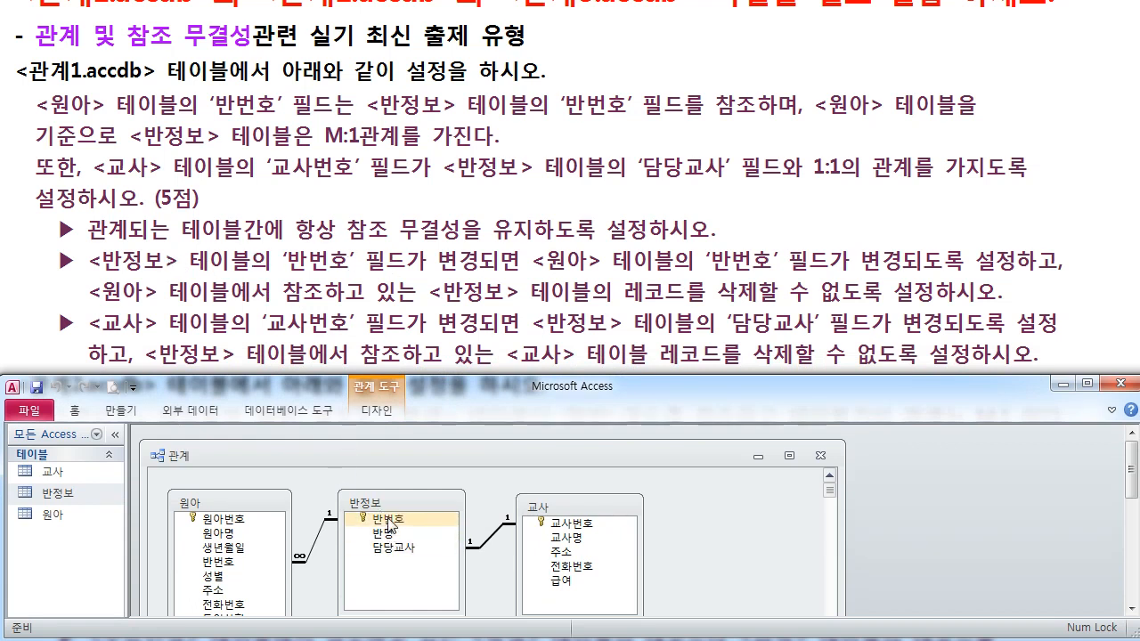
click(388, 519)
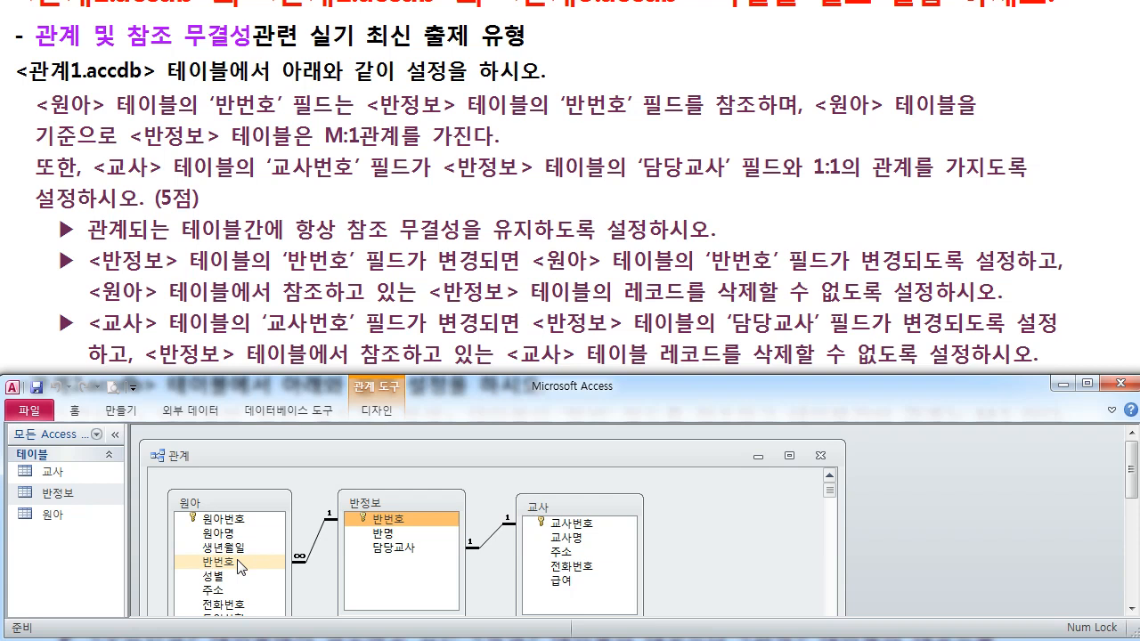
double_click(321, 542)
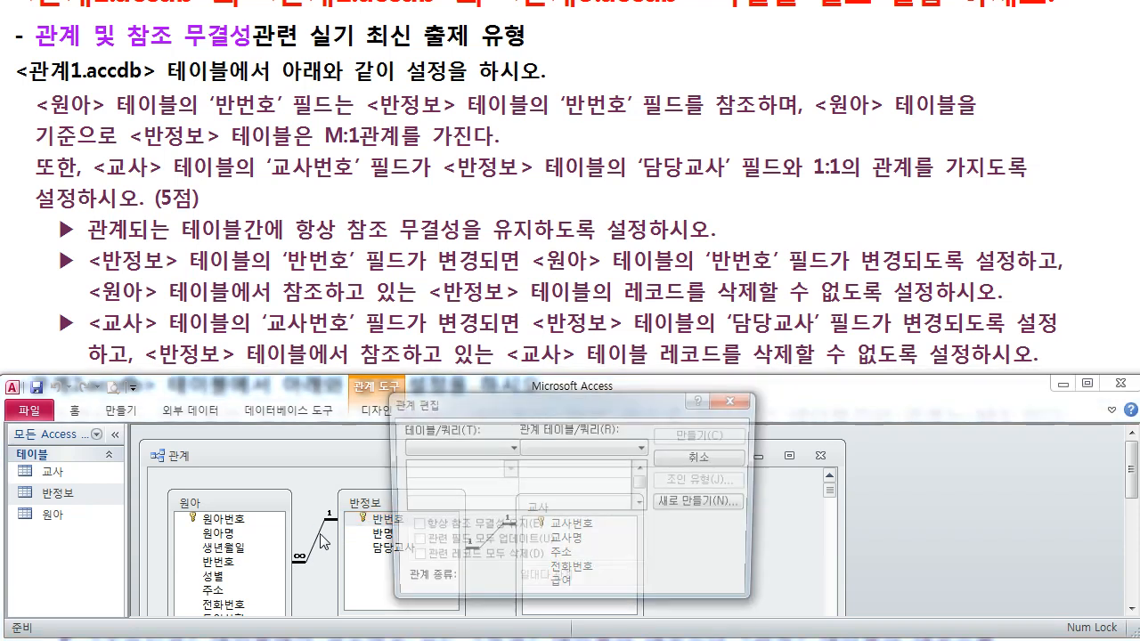
click(703, 458)
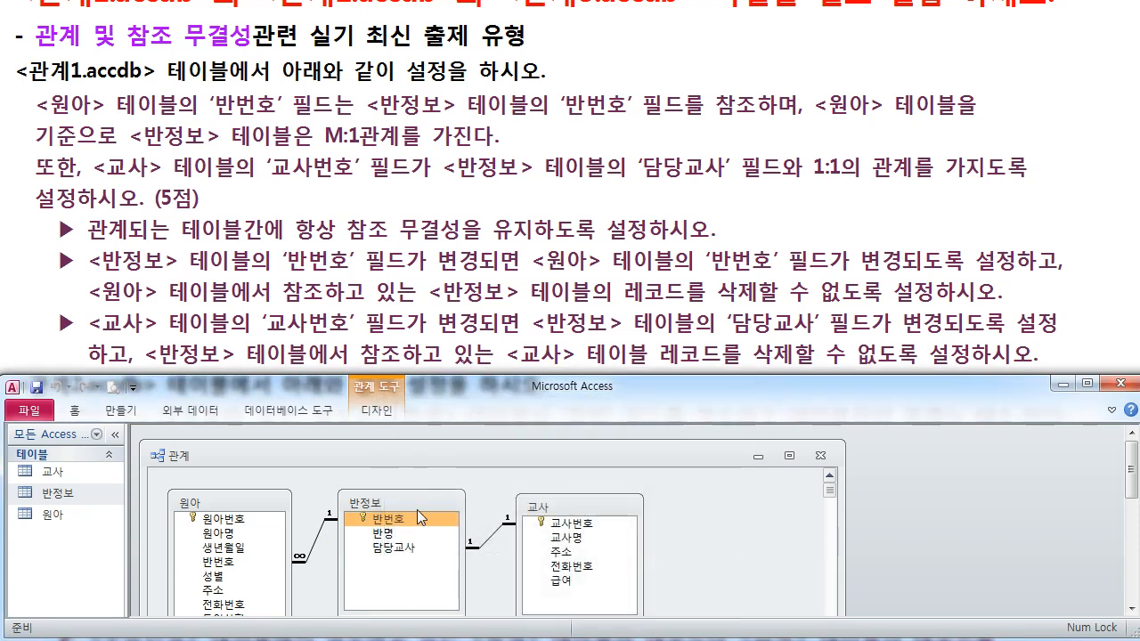
click(323, 533)
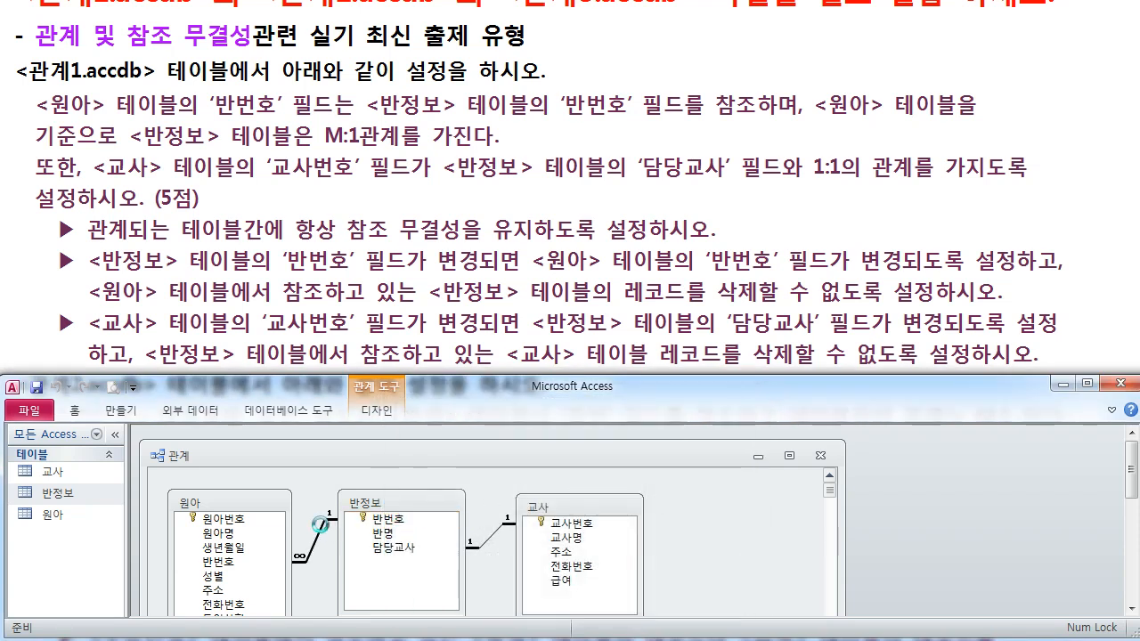
double_click(323, 533)
drag(500, 405, 536, 402)
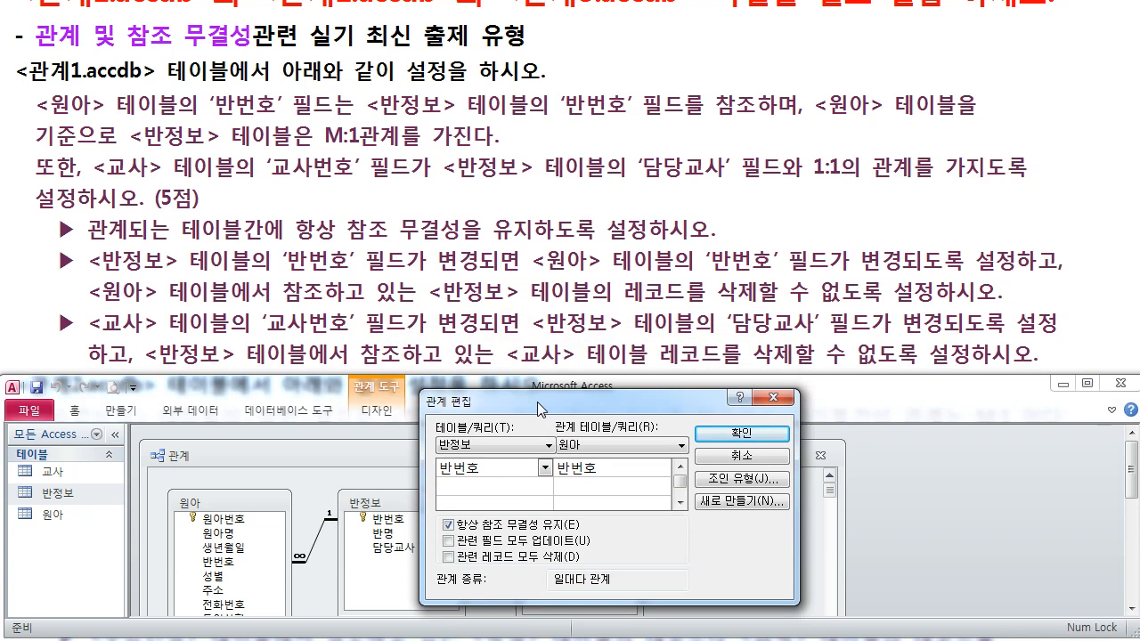
click(495, 543)
click(514, 559)
click(742, 436)
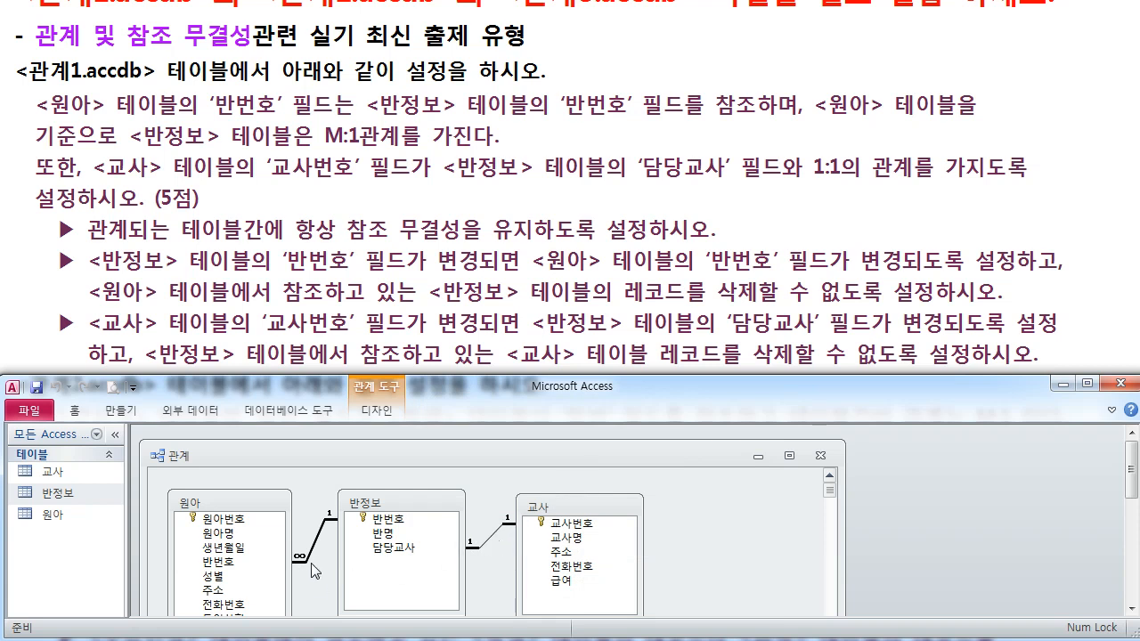
Step: Edit the relationship between 교사 and 반정보 to cascade updates to related fields
click(492, 539)
click(601, 524)
double_click(495, 535)
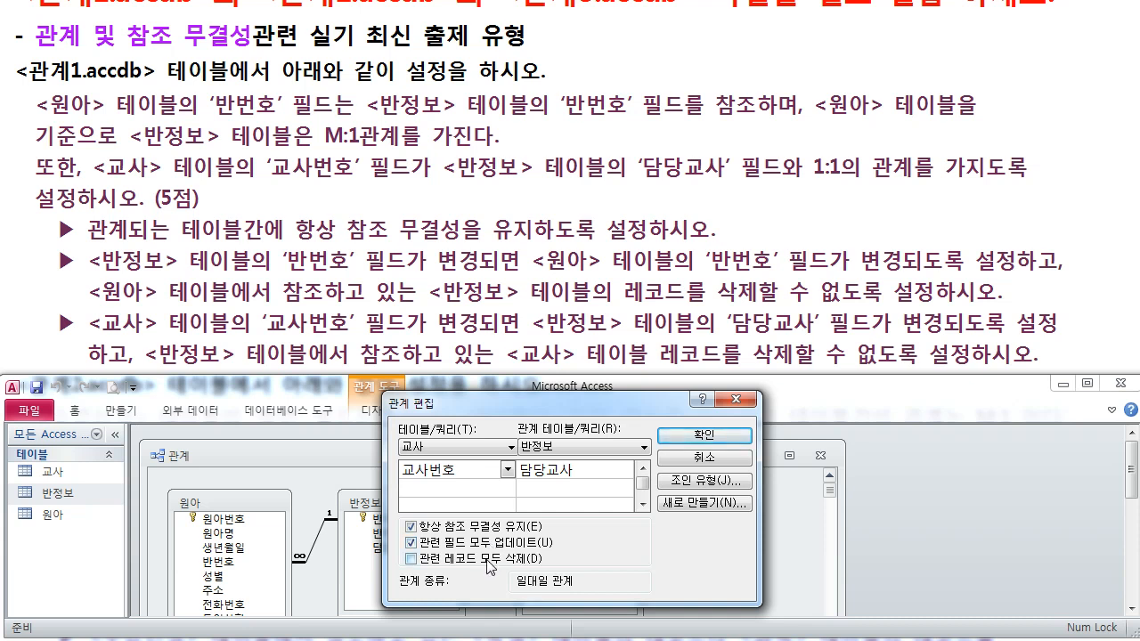
click(694, 441)
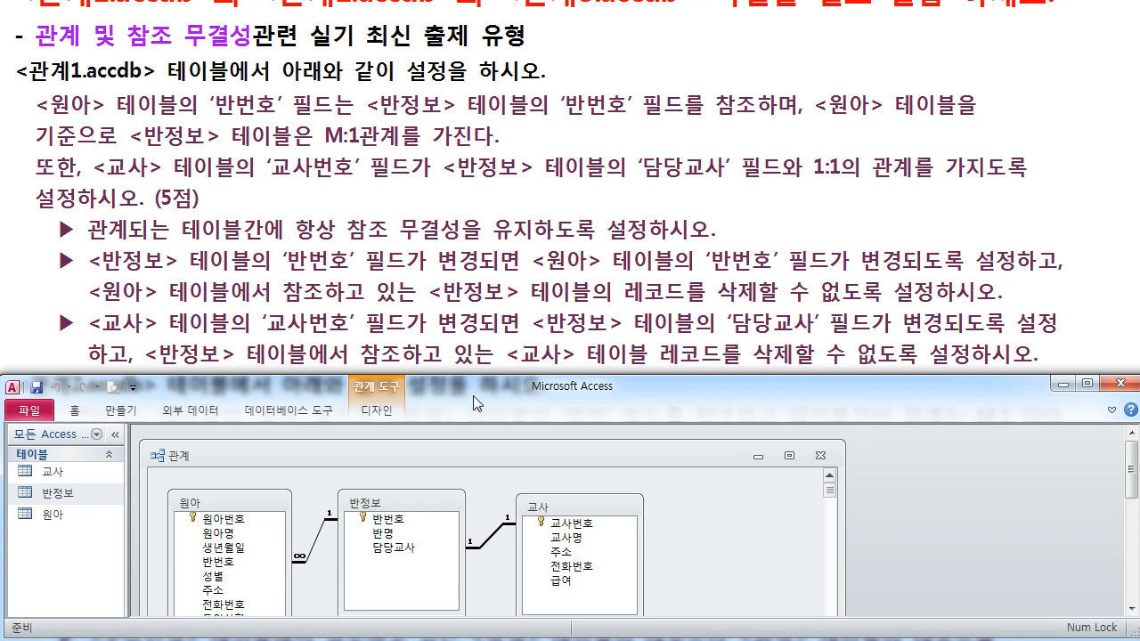
Step: Narrow the Relationships window around the three tables and close it
drag(473, 377, 473, 258)
drag(842, 425, 740, 425)
click(715, 337)
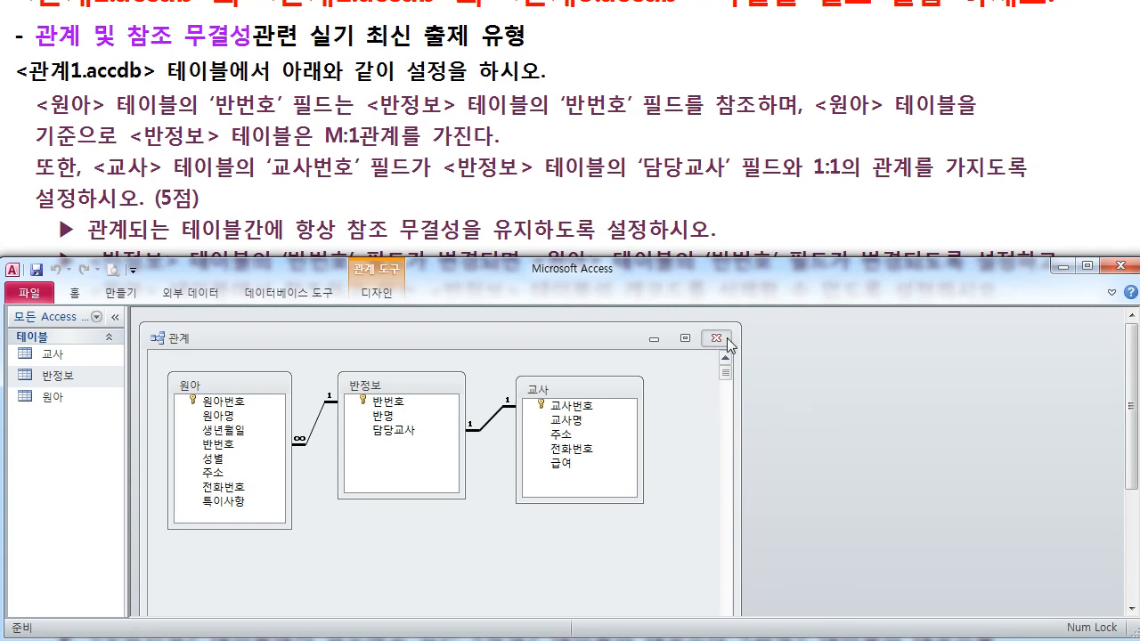
Step: Reopen the Relationships window to check the relationships among 원아, 반정보 and 교사, and close it again
click(294, 293)
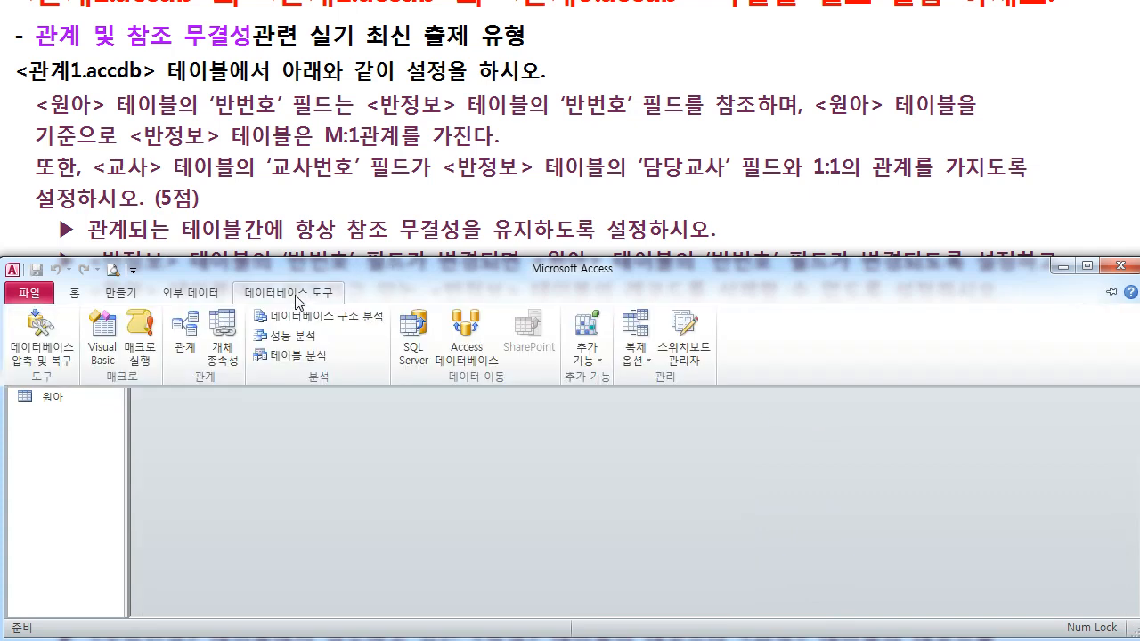
click(180, 331)
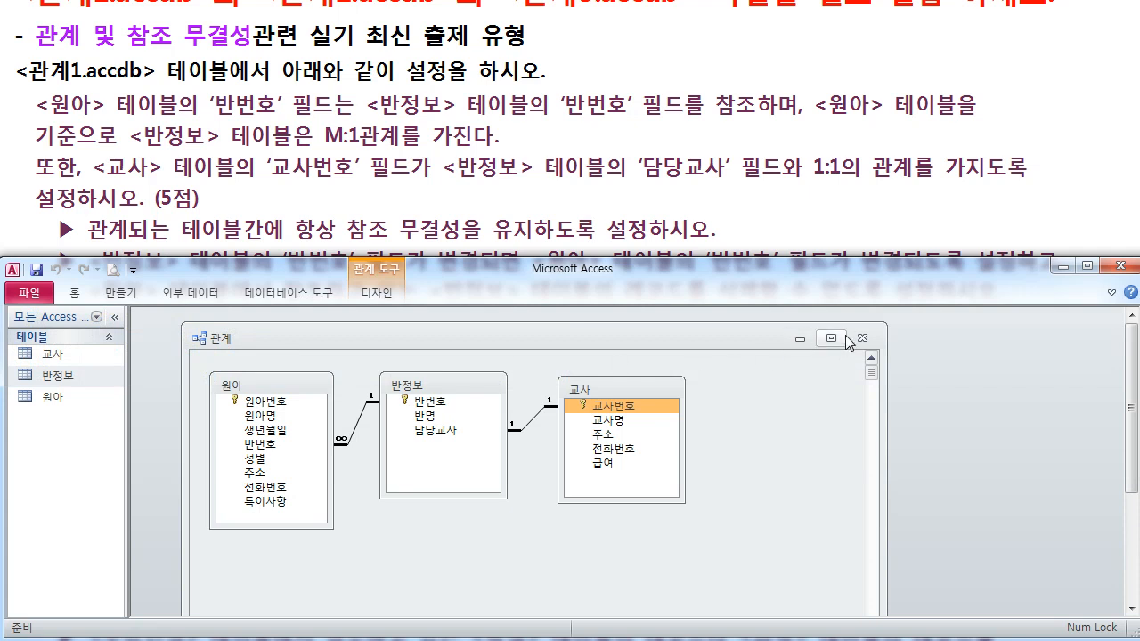
click(862, 339)
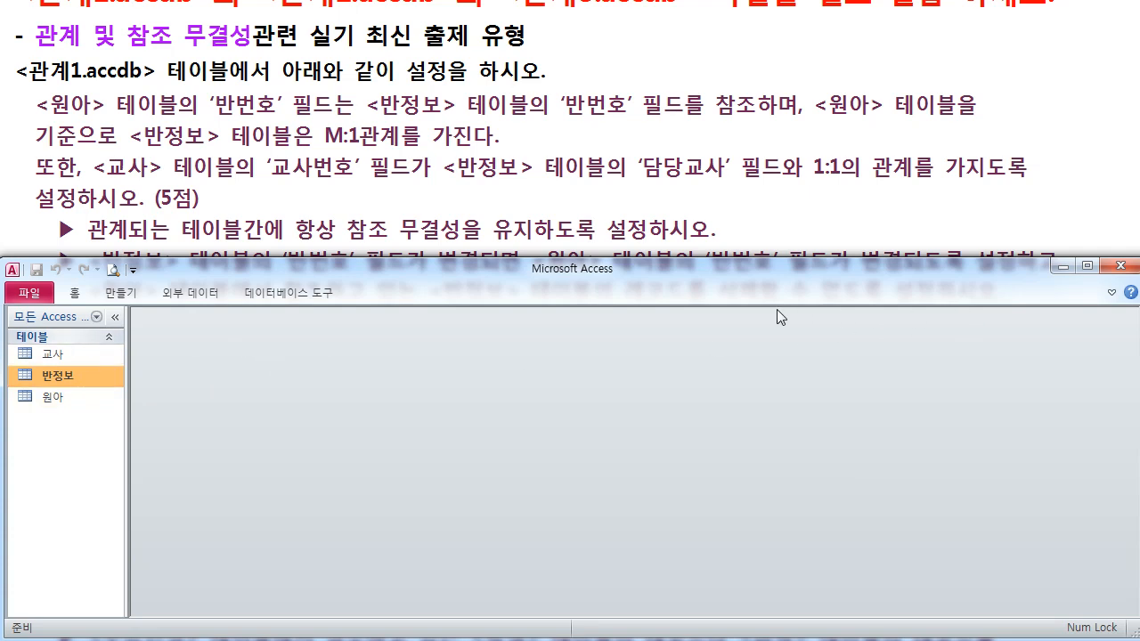
Step: Minimize the 관계1 database window and read the 관계2.accdb task in the exam document
click(1055, 266)
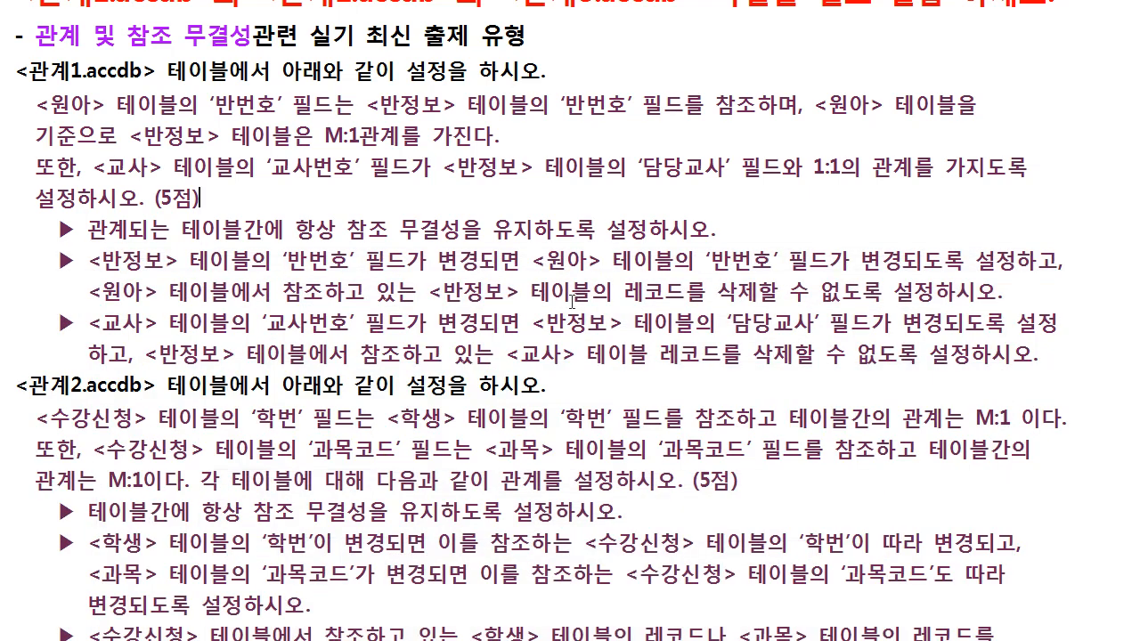
scroll(505, 296, down, 5)
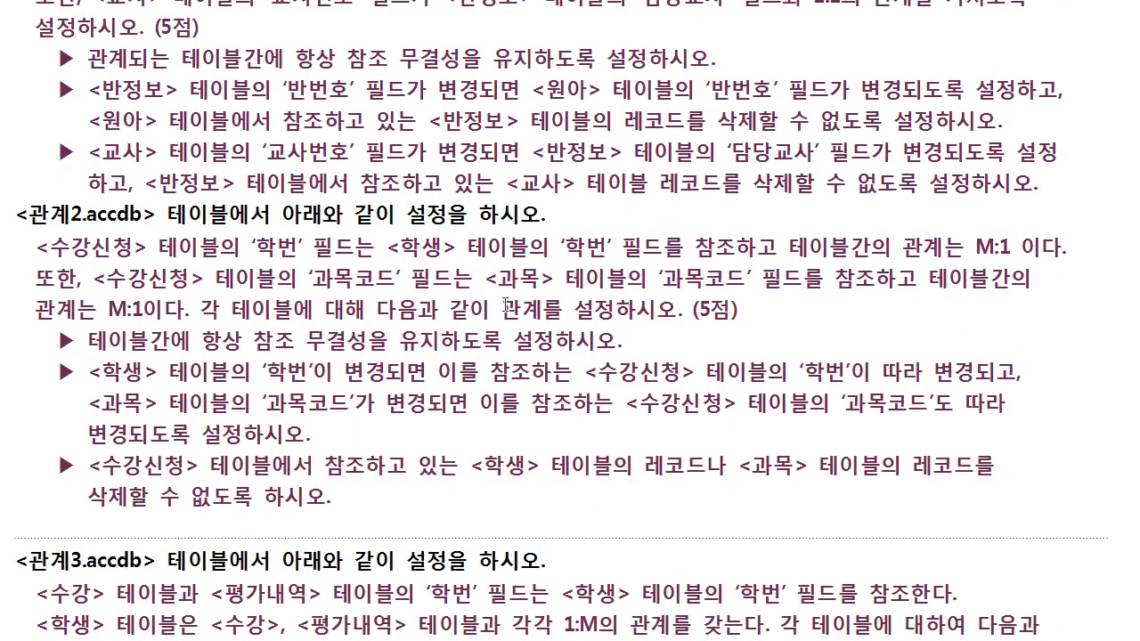
scroll(504, 304, down, 2)
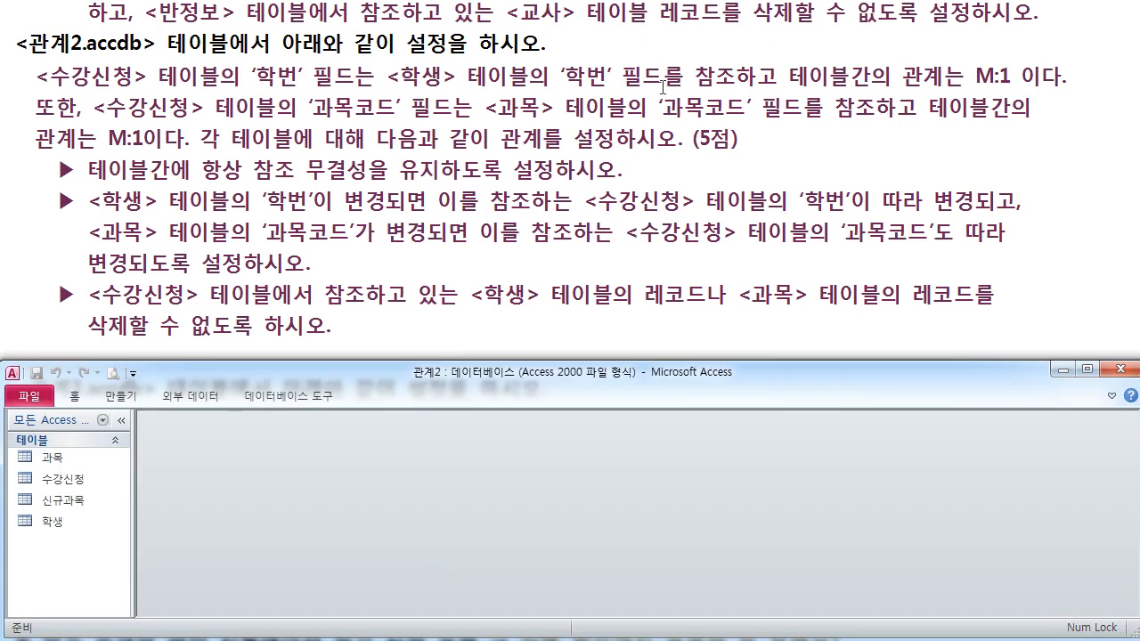
Step: Locate the 수강신청, 학생 and 과목 tables named in the task in the 관계2 database and enlarge its window
click(74, 479)
click(75, 520)
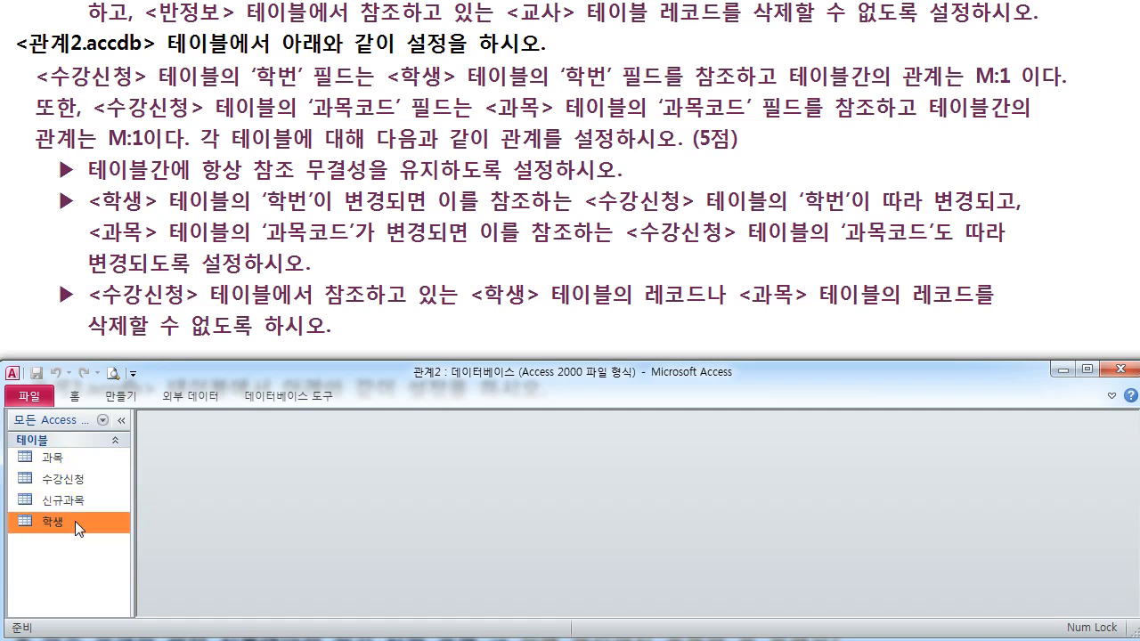
click(76, 483)
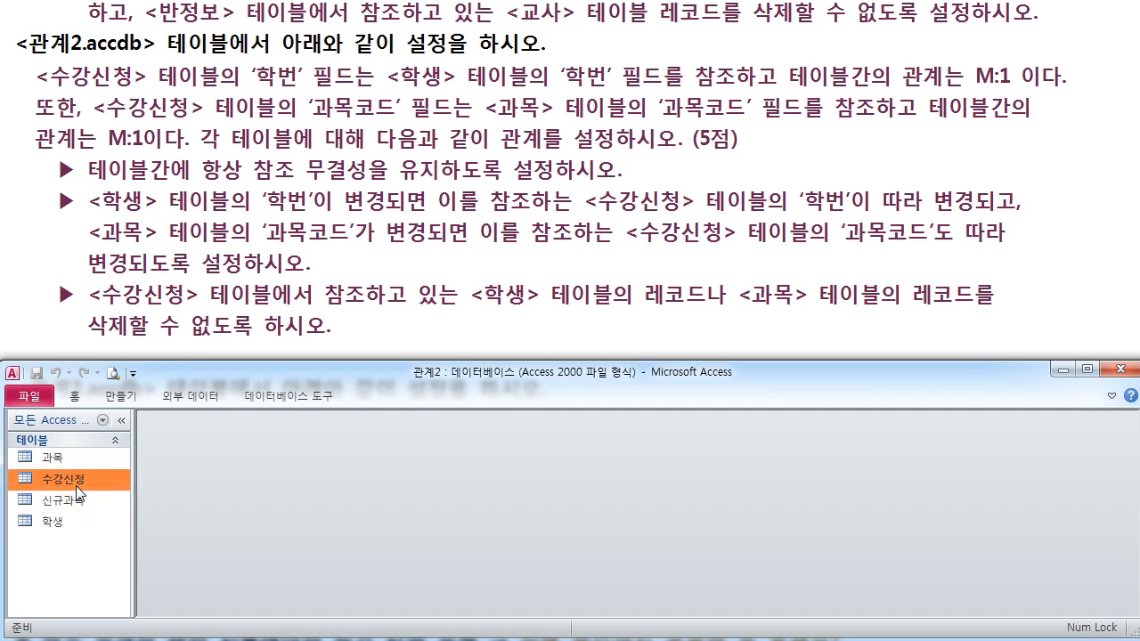
drag(322, 363, 335, 198)
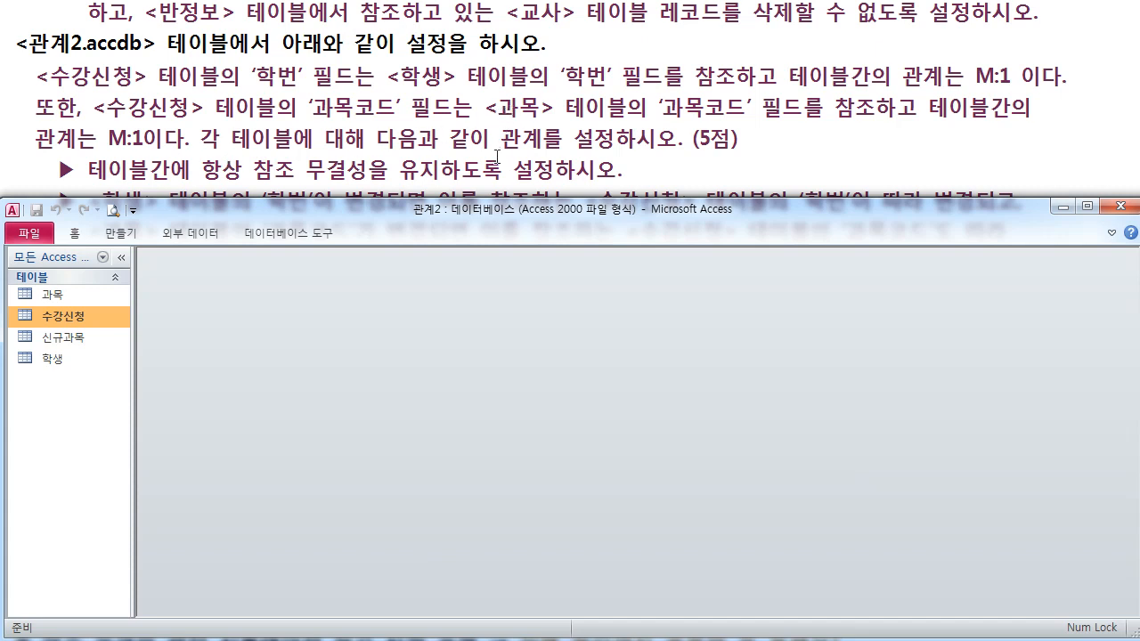
click(69, 295)
click(73, 311)
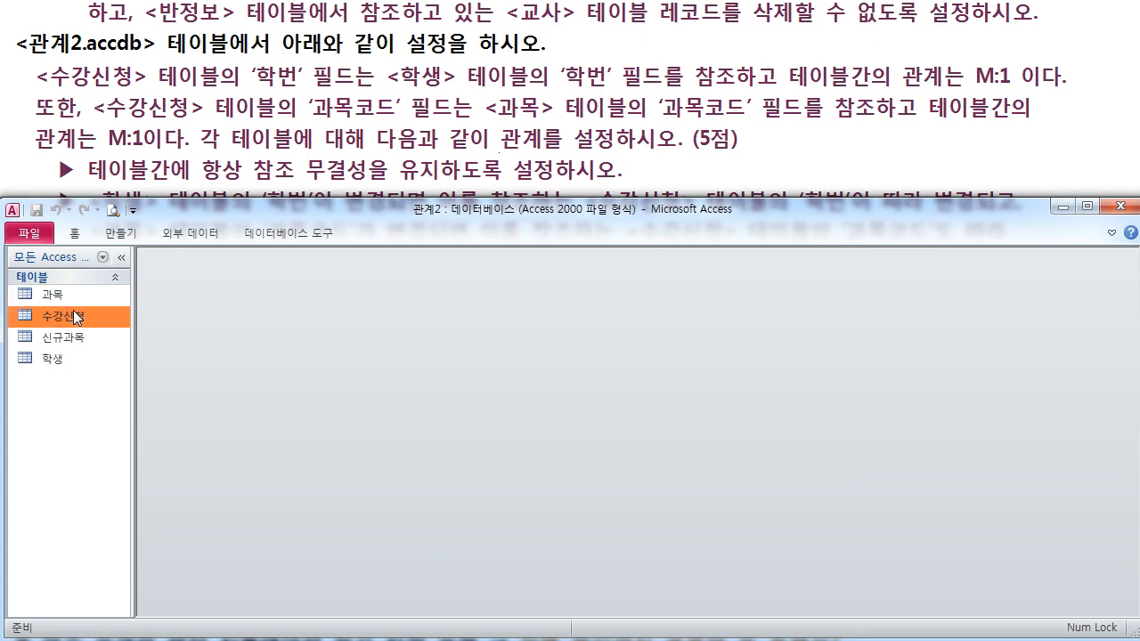
Step: Open the 학생 and 수강신청 tables and arrange their windows side by side to compare the 학번 fields
click(69, 294)
double_click(63, 359)
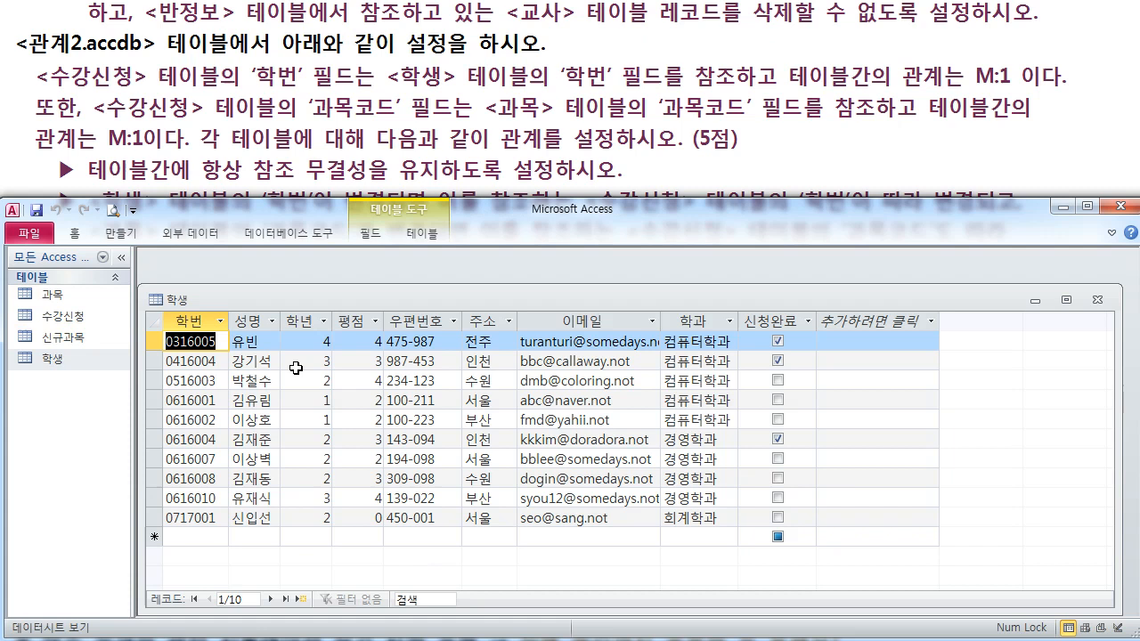
double_click(75, 318)
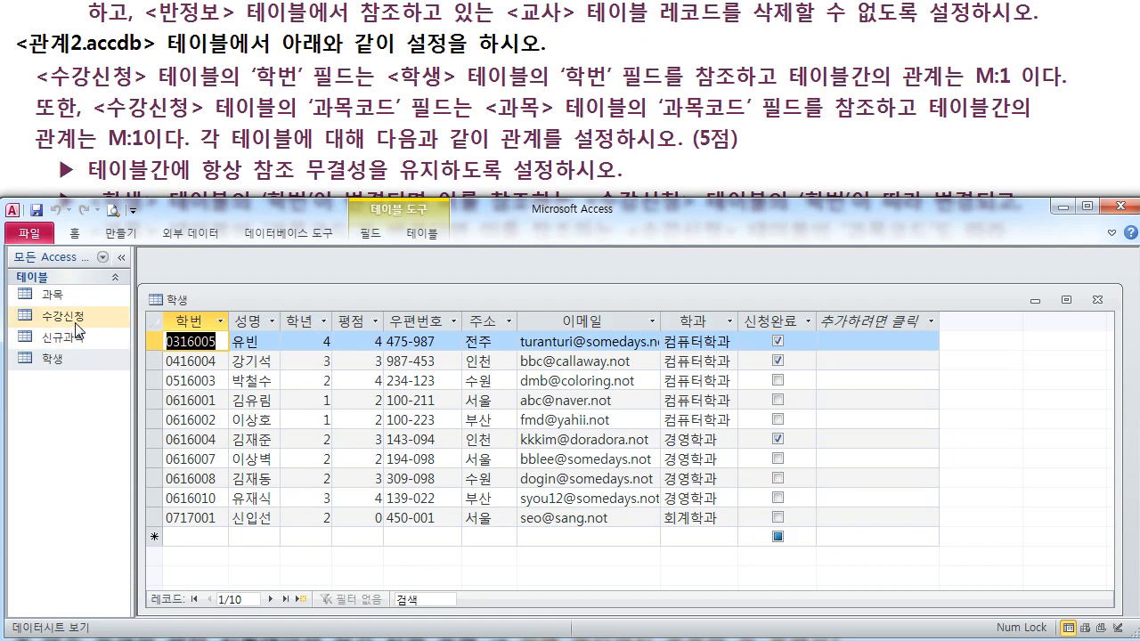
double_click(277, 299)
drag(278, 299, 447, 288)
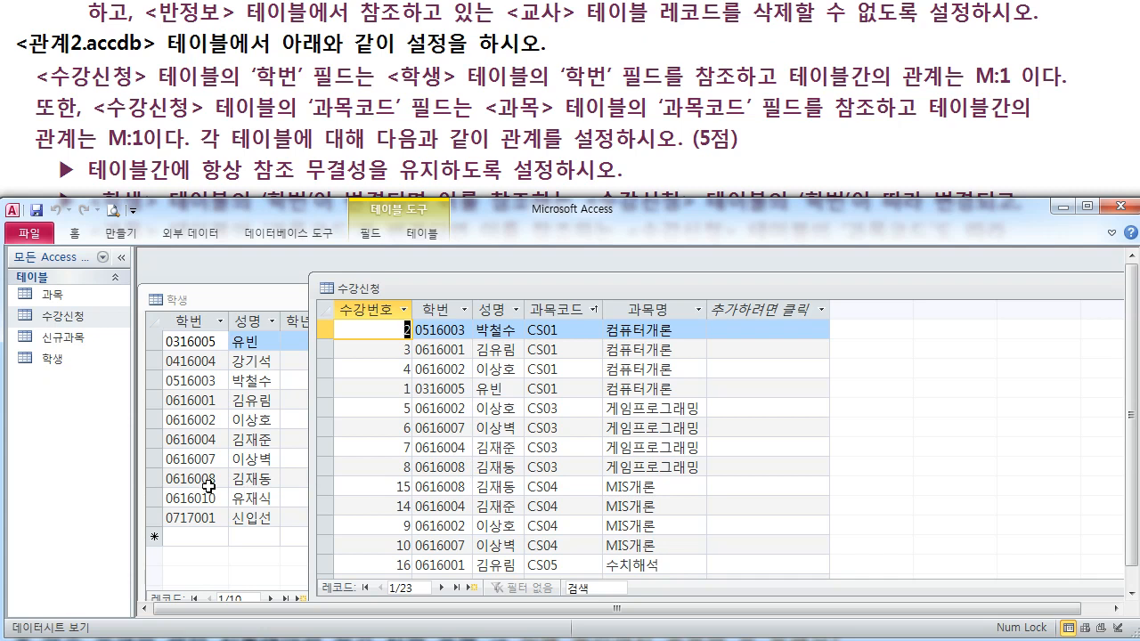
Step: Close the 수강신청 and 학생 tables
click(325, 289)
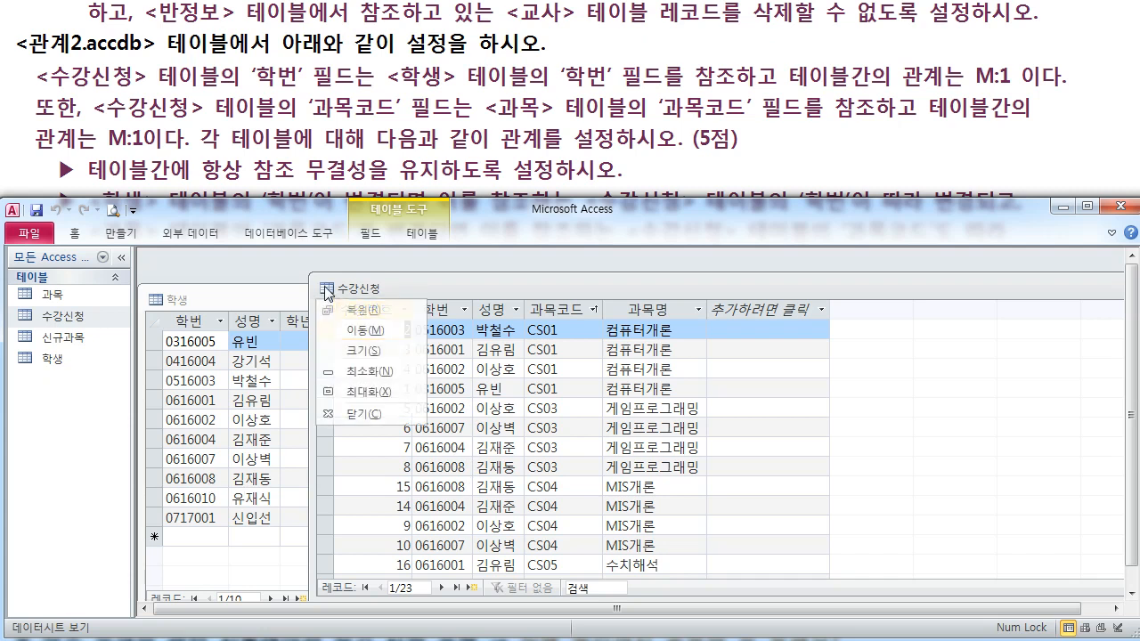
click(325, 287)
click(331, 290)
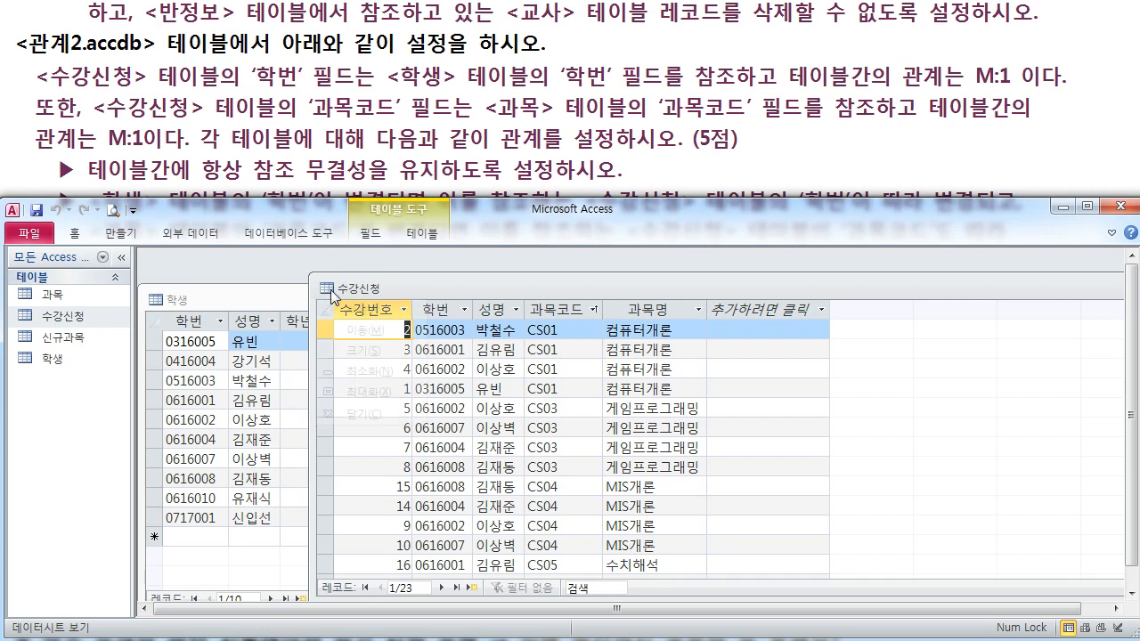
click(330, 290)
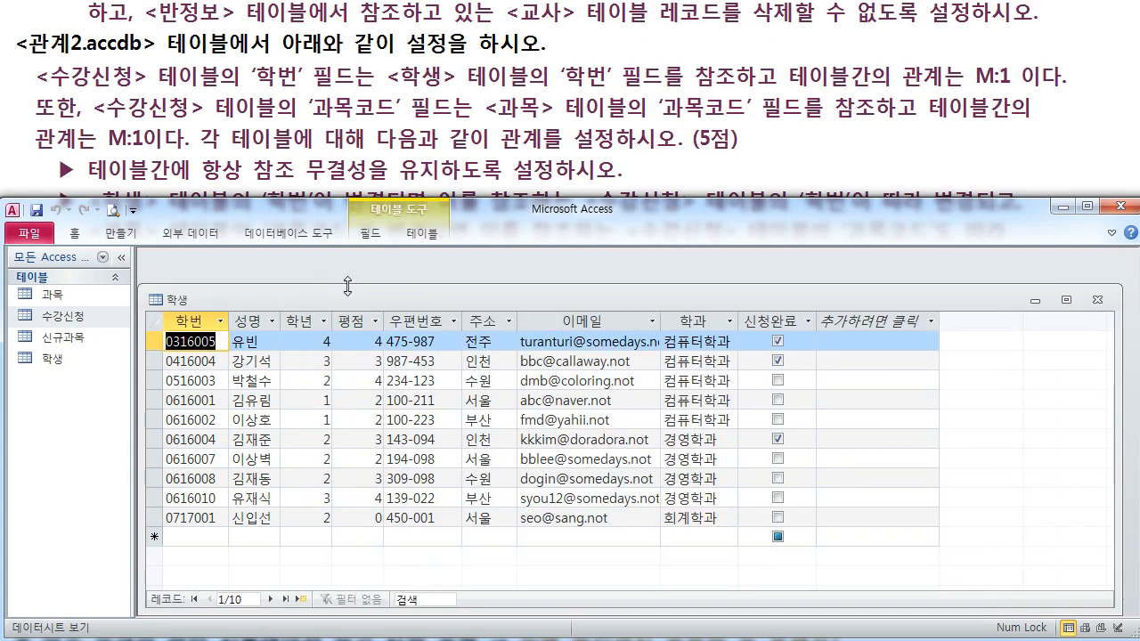
double_click(158, 300)
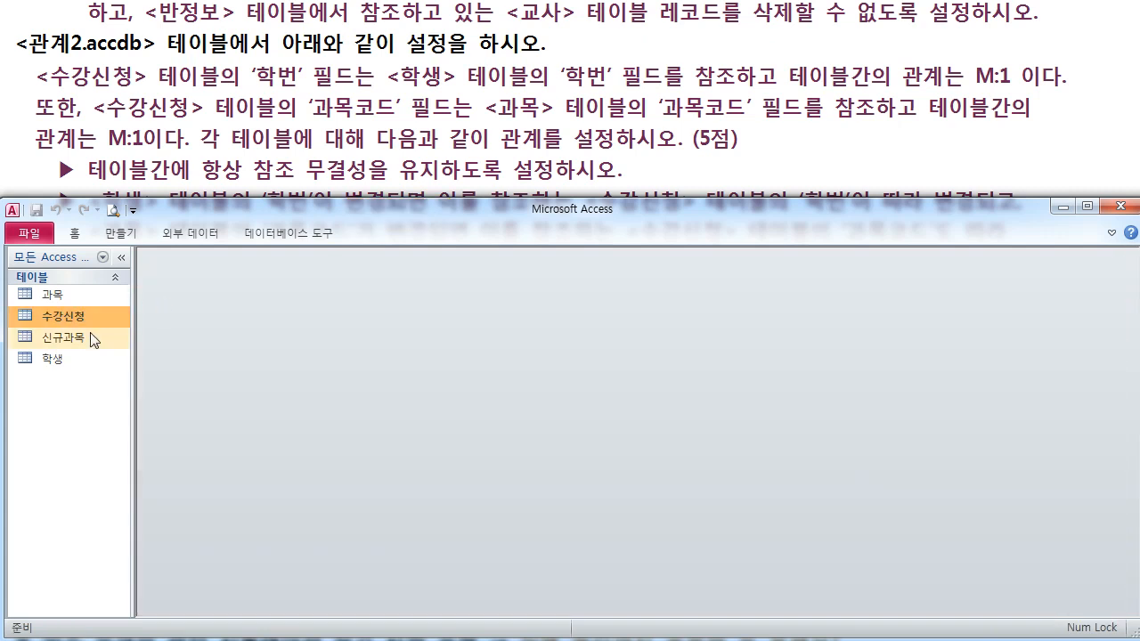
Step: Review the 과목 table's records and the table layout in the Relationships window, closing each one
double_click(85, 291)
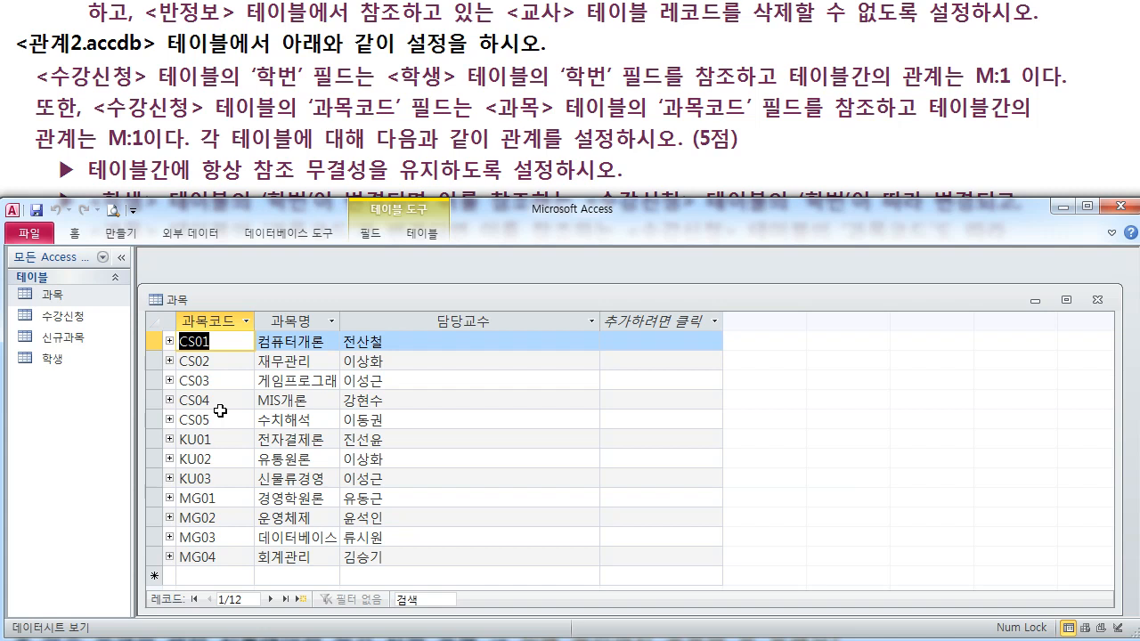
click(1097, 300)
click(288, 232)
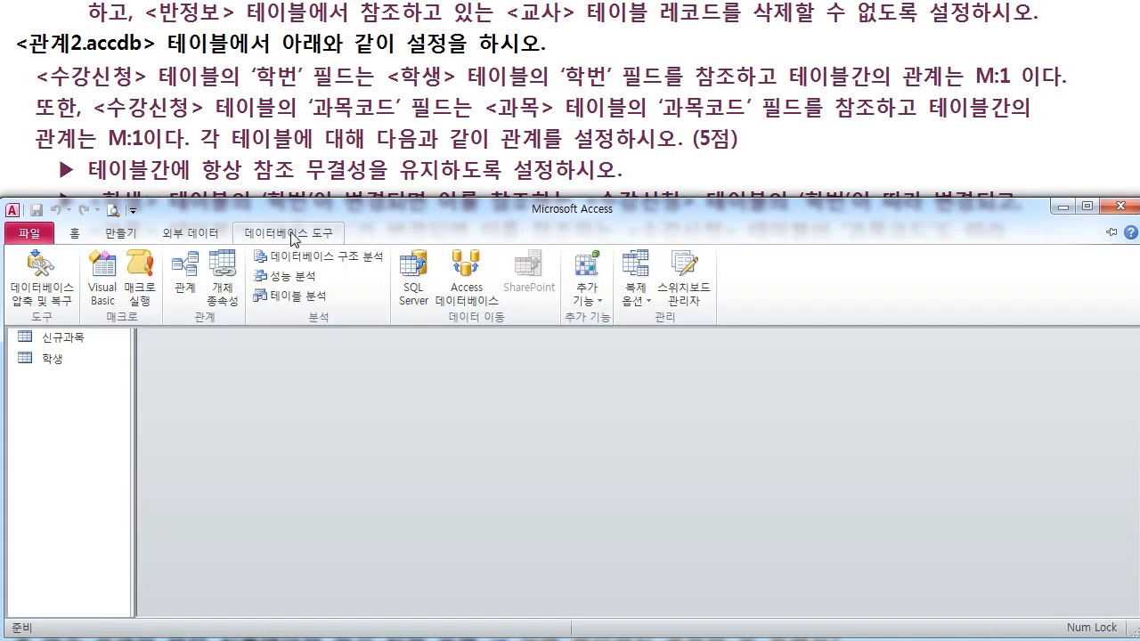
click(184, 278)
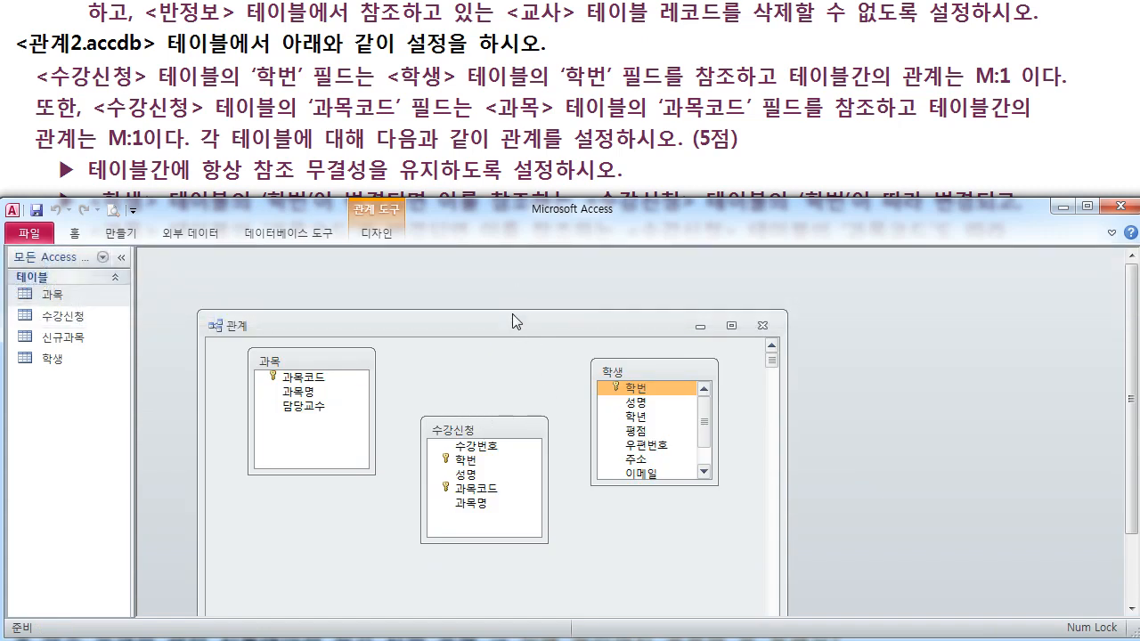
drag(512, 314, 510, 283)
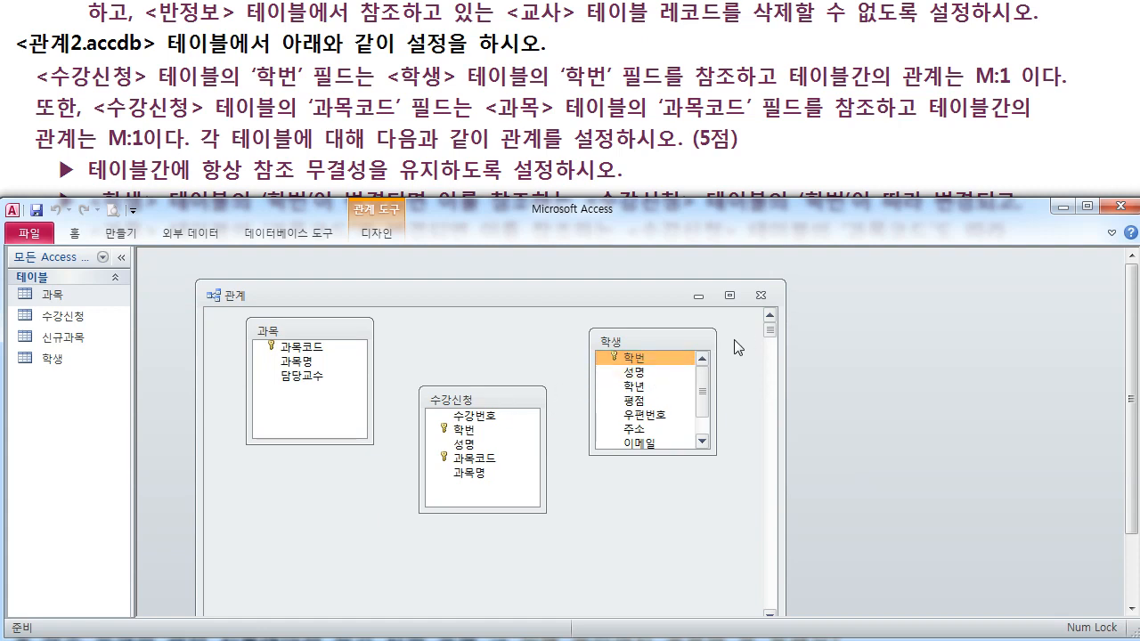
click(760, 294)
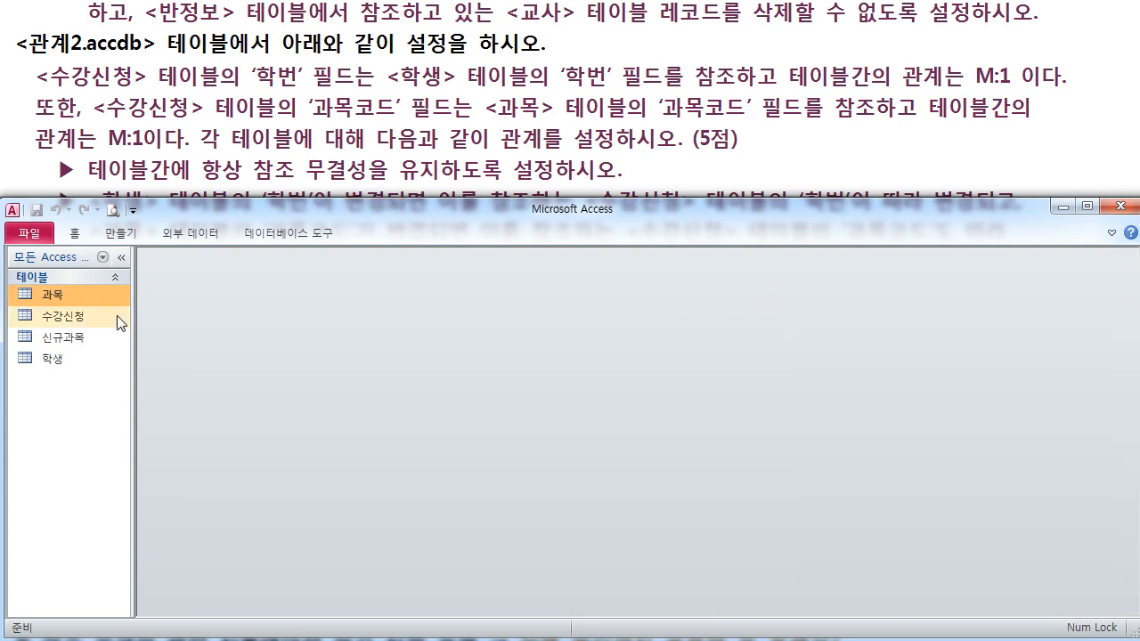
Step: Open the 학생 and 수강신청 tables one after the other to review their 학번 values, closing each
double_click(74, 356)
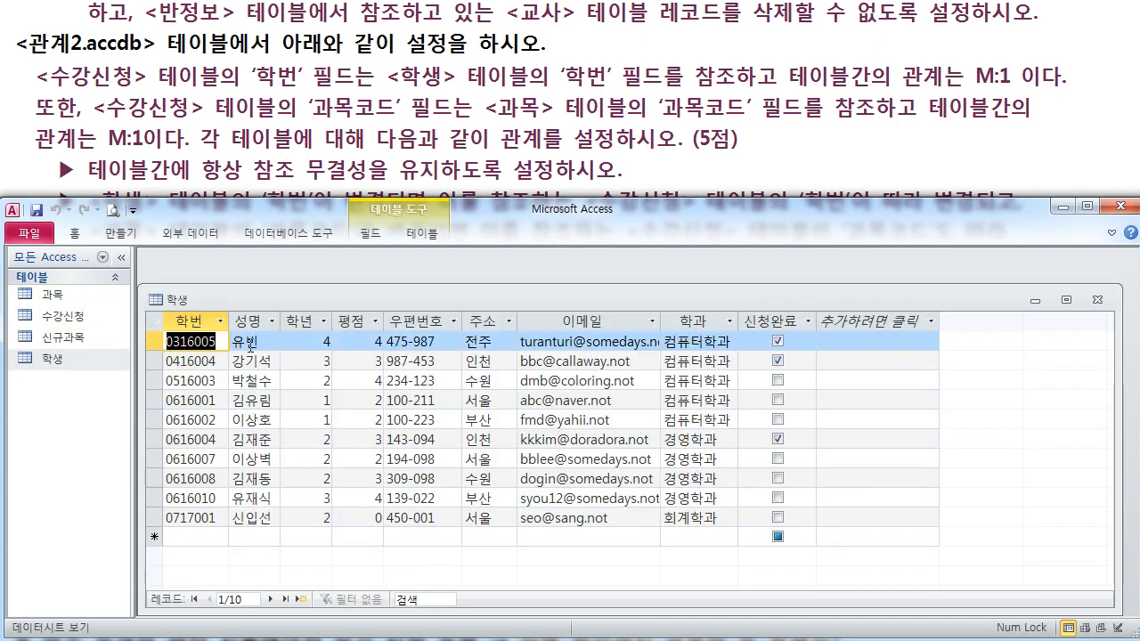
click(1096, 300)
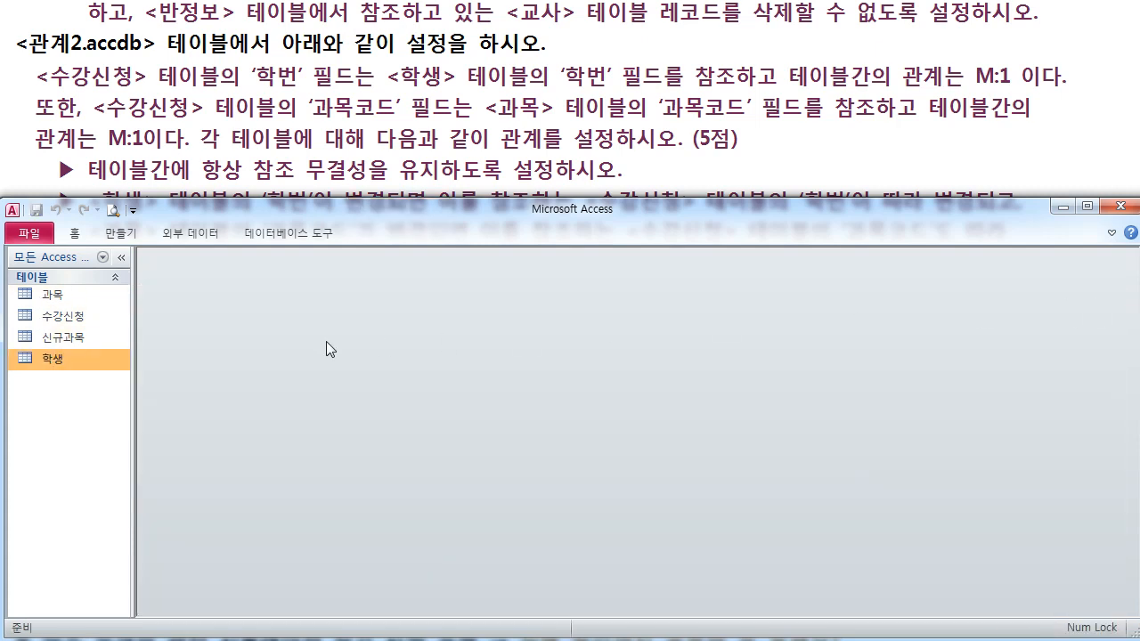
double_click(81, 315)
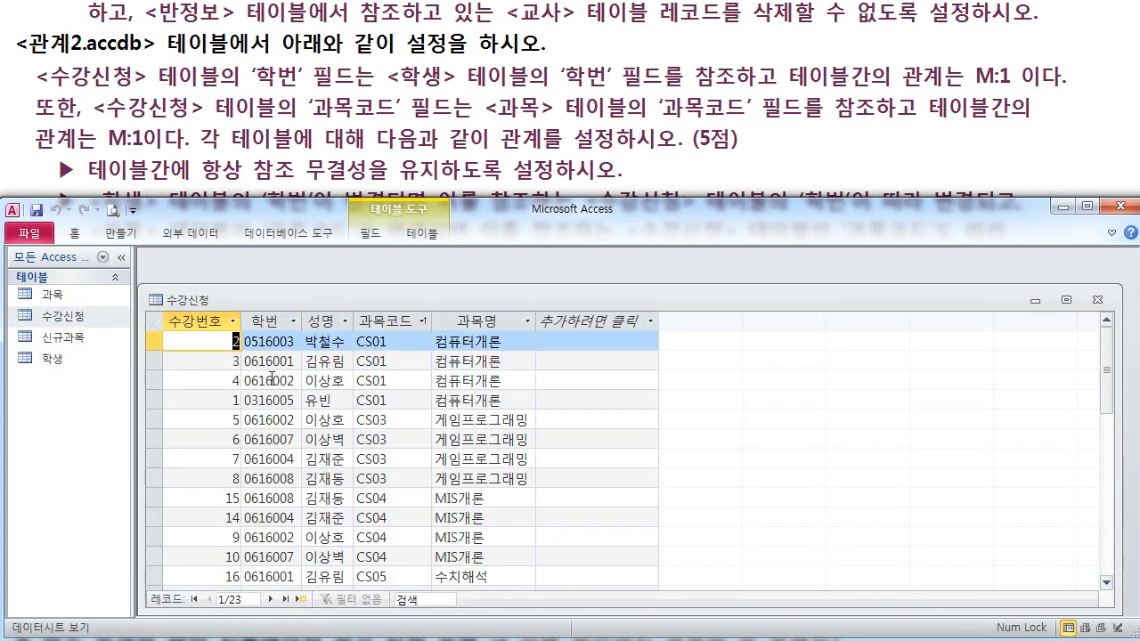
click(1096, 300)
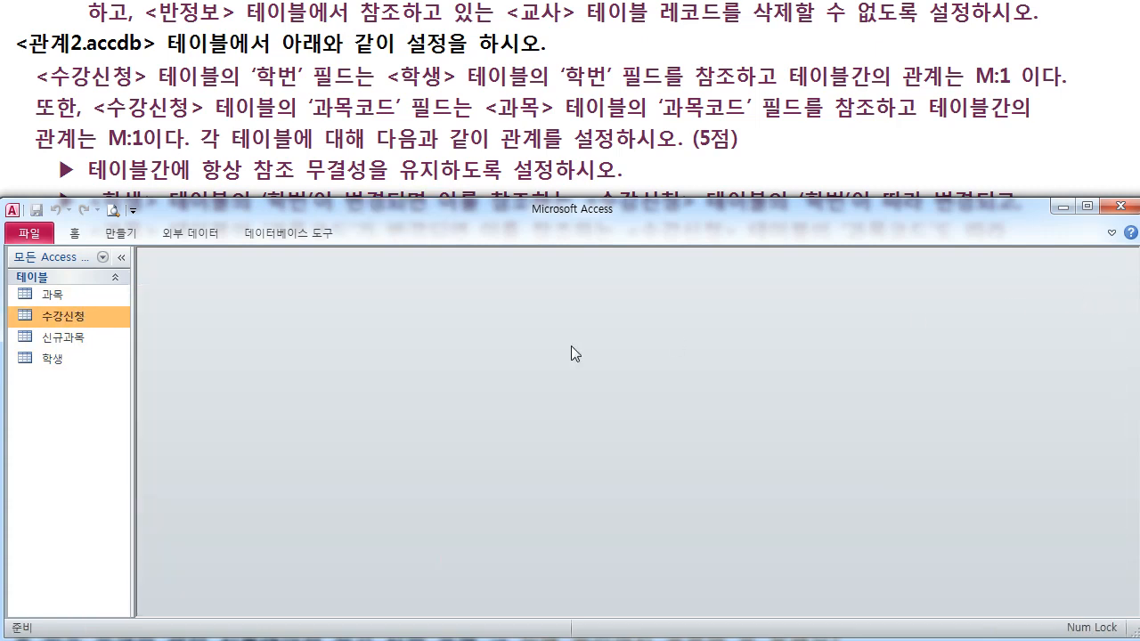
Step: Open 신규과목 and 과목, expand the subdatasheets of CS01 through CS04 in 과목 to examine related records, and close both tables
double_click(90, 340)
double_click(84, 295)
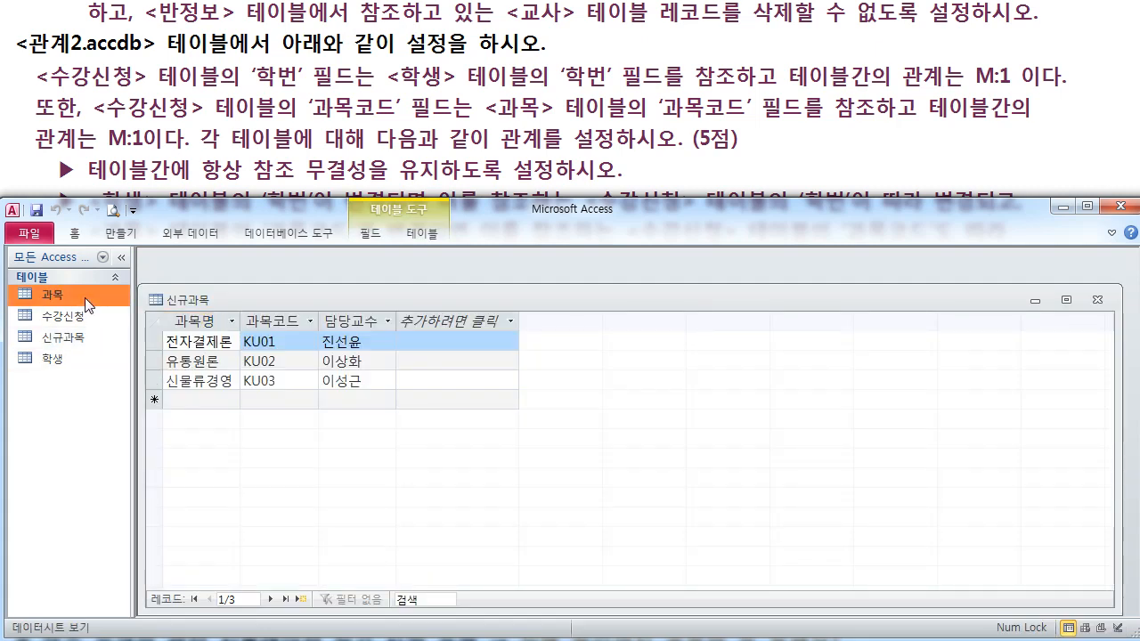
click(169, 341)
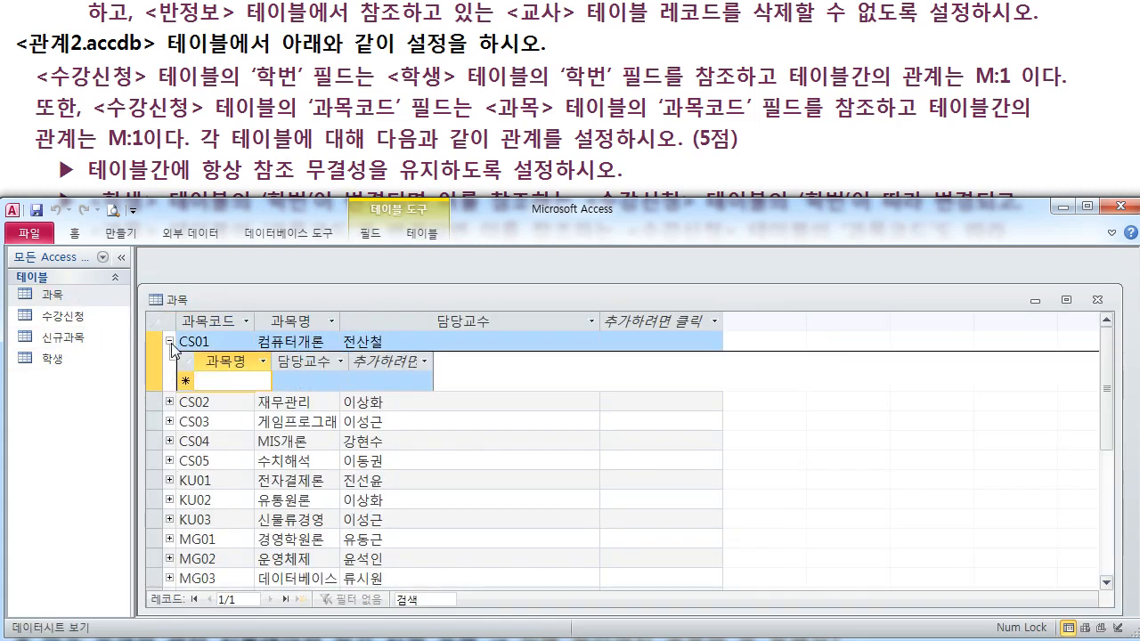
click(169, 401)
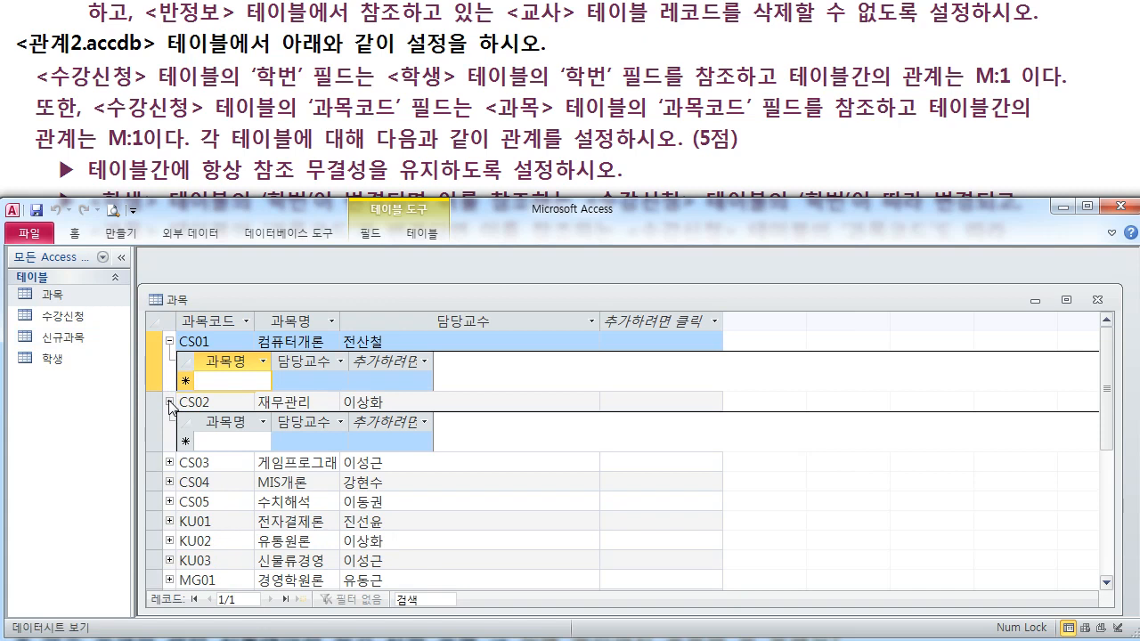
click(169, 462)
click(169, 523)
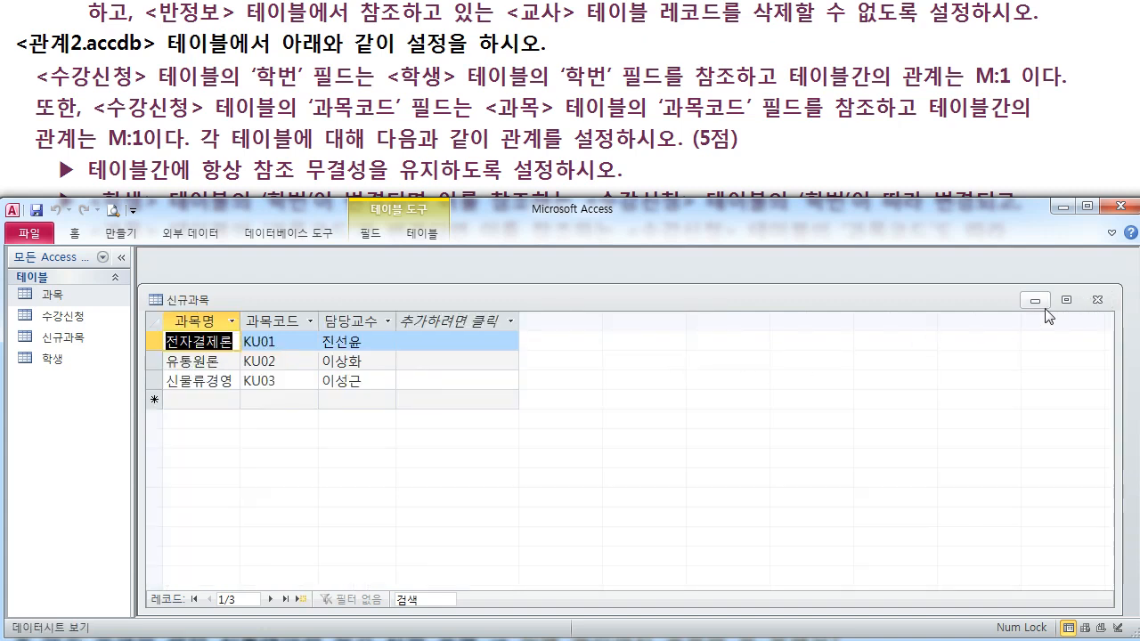
click(1097, 299)
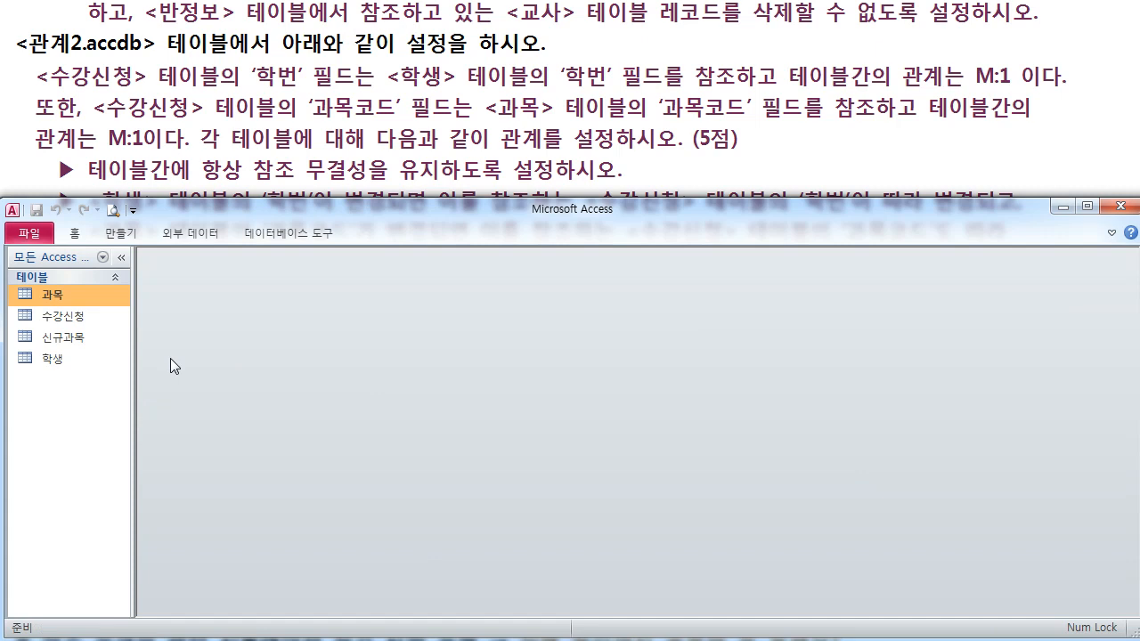
Step: With the 과목 table open, remove 과목, 수강신청 and 학생 from the Relationships layout
double_click(52, 294)
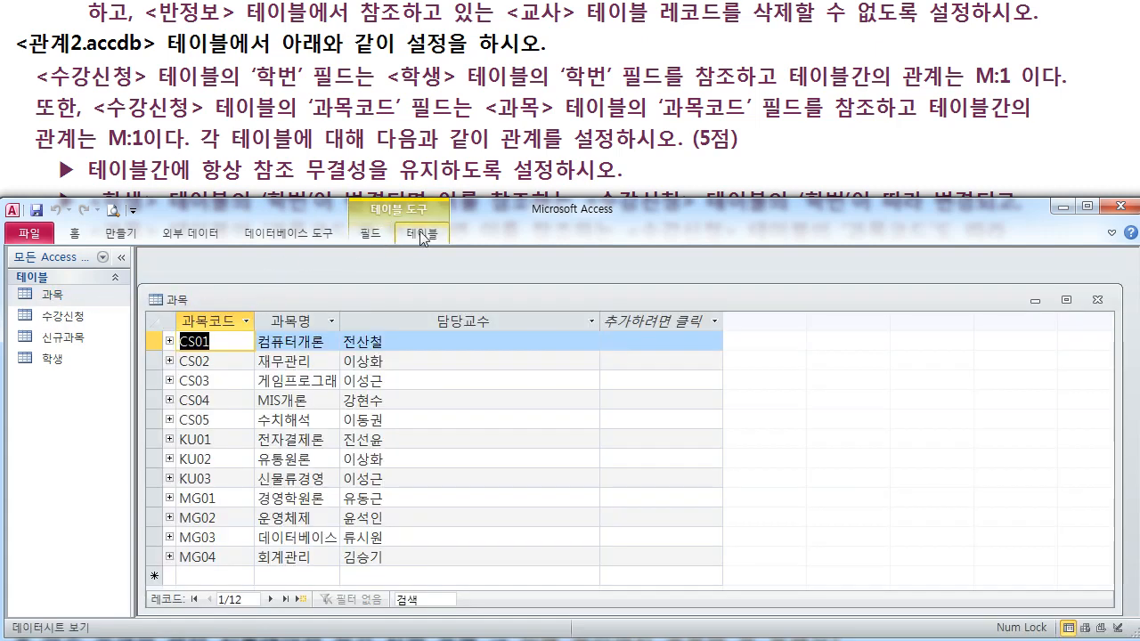
click(288, 232)
click(183, 276)
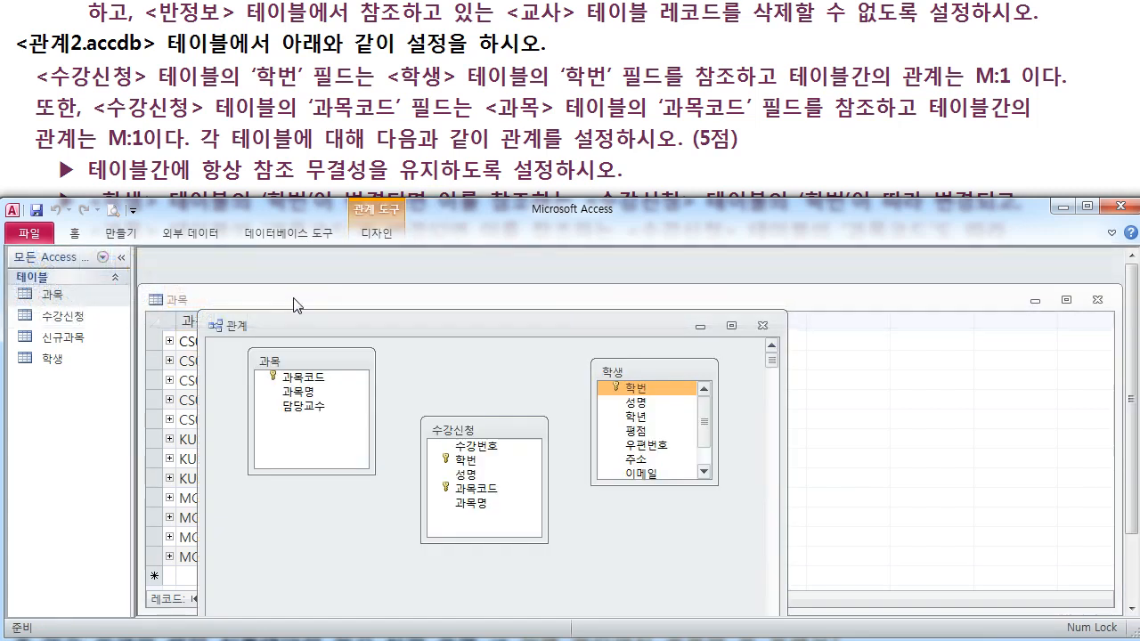
drag(360, 318, 463, 290)
click(429, 336)
key(Delete)
click(543, 402)
key(Delete)
click(749, 340)
key(Delete)
drag(607, 303, 545, 286)
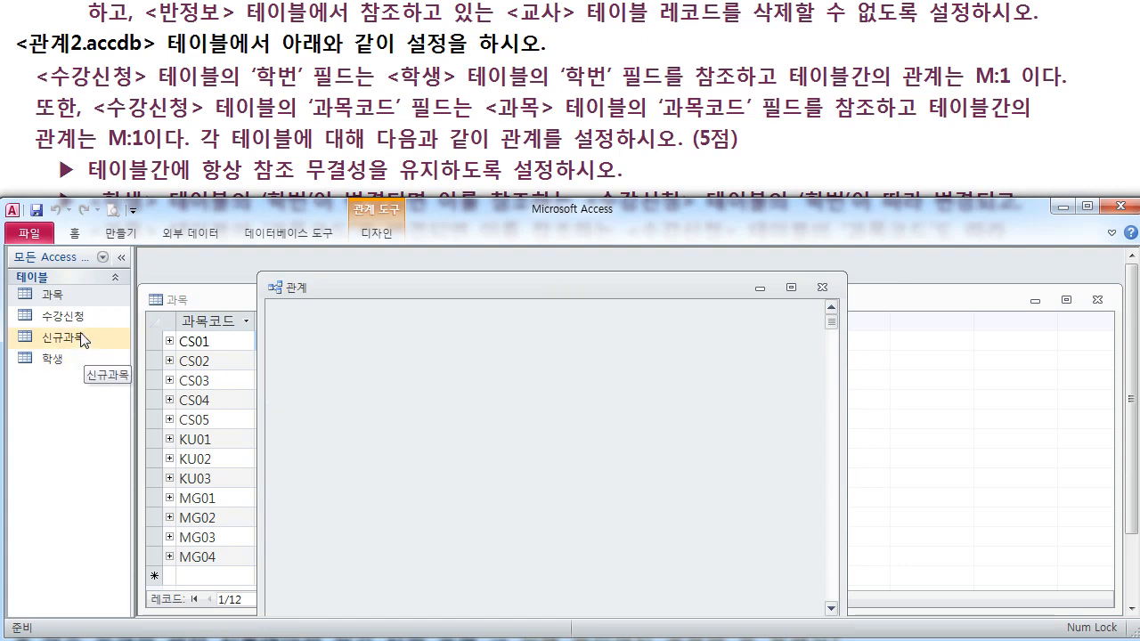
Step: Add 과목 and 수강신청 to the layout and try to relate their 과목코드 fields with referential integrity while the 과목 table is open
drag(80, 297, 380, 346)
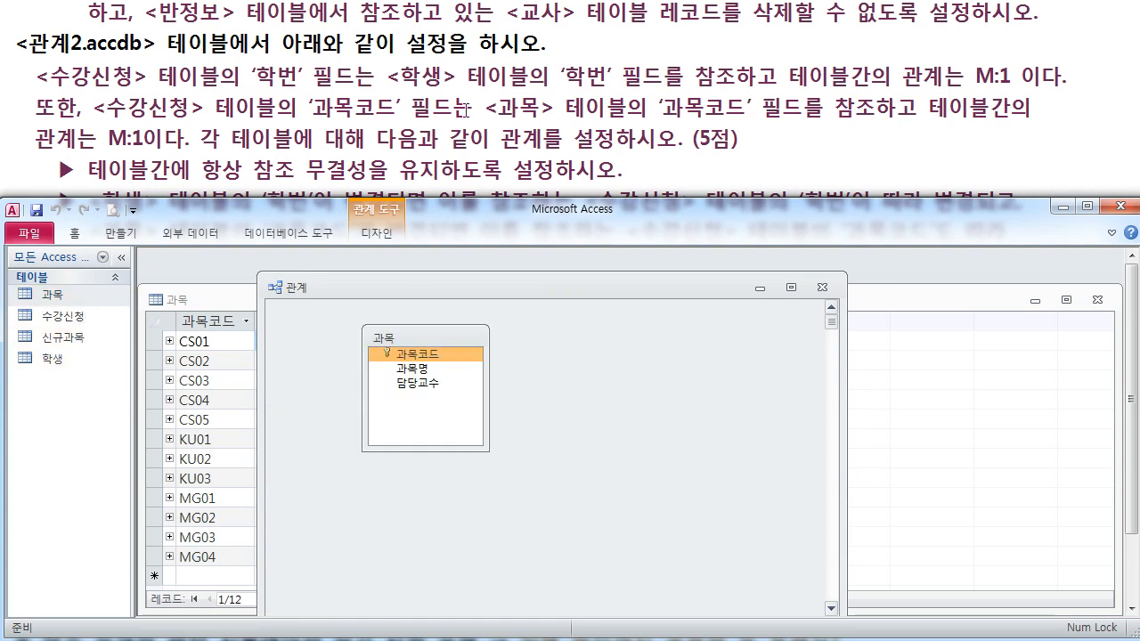
drag(64, 316, 556, 346)
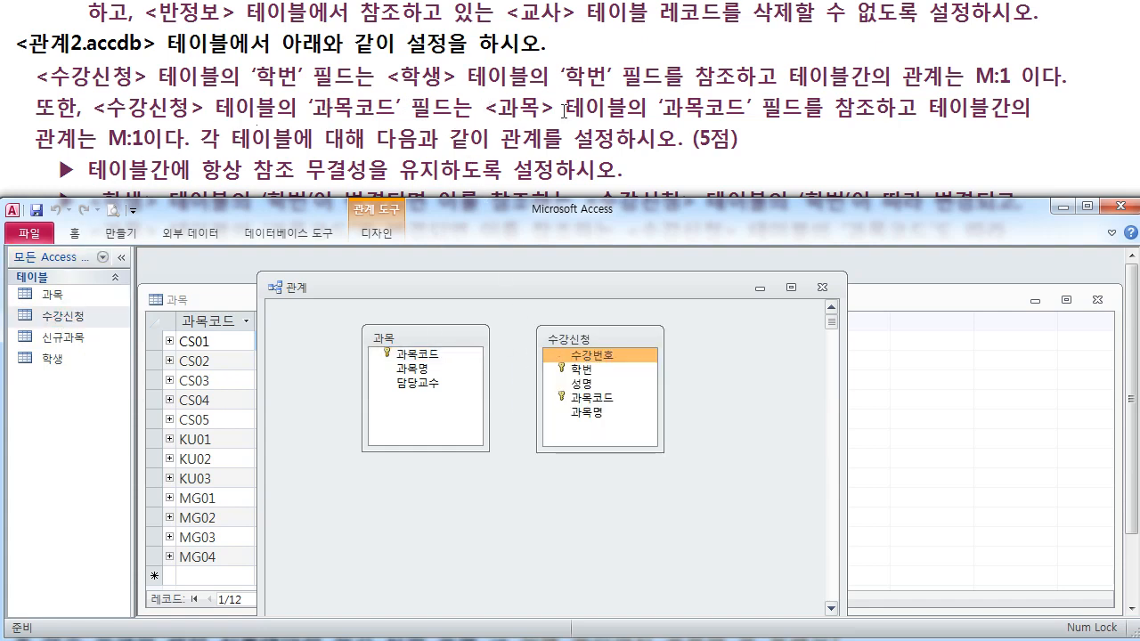
drag(416, 353, 591, 398)
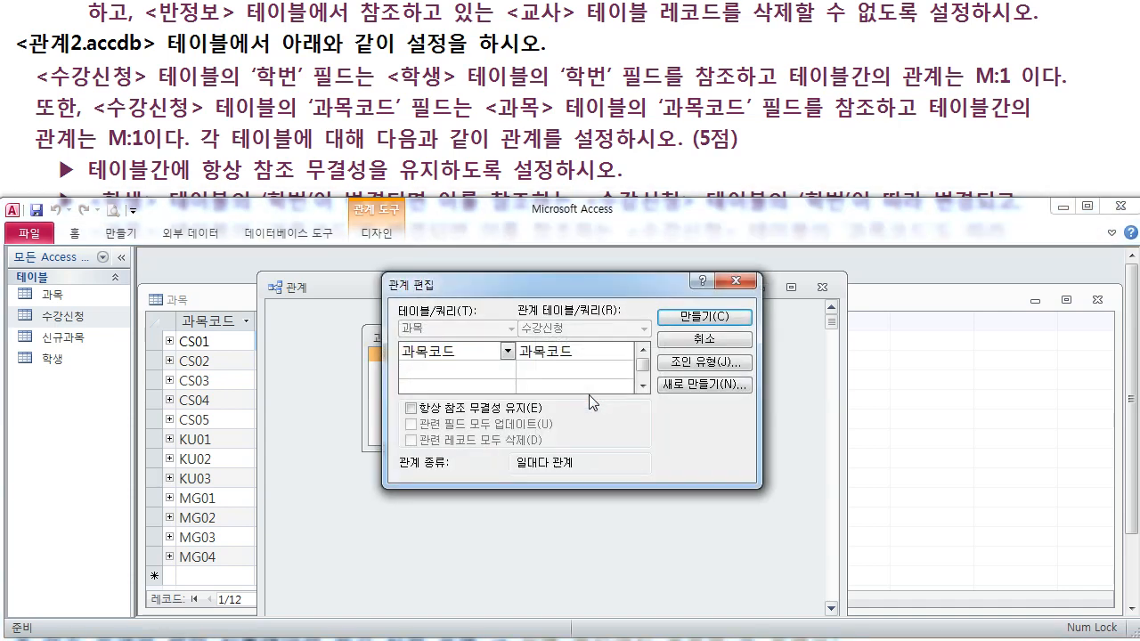
click(487, 415)
click(739, 316)
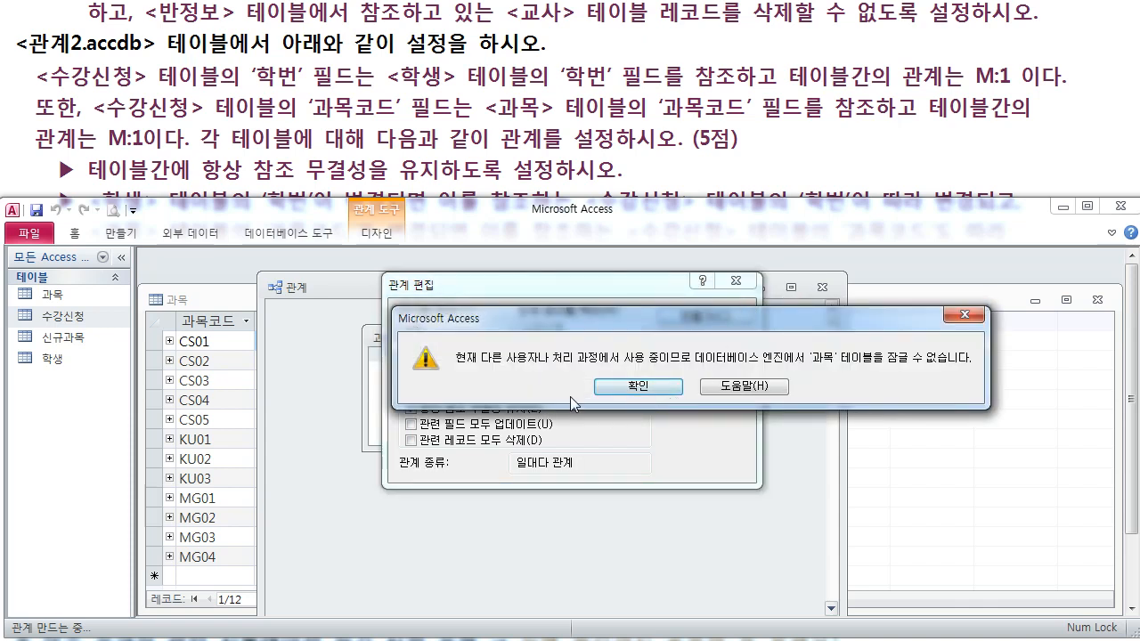
click(634, 389)
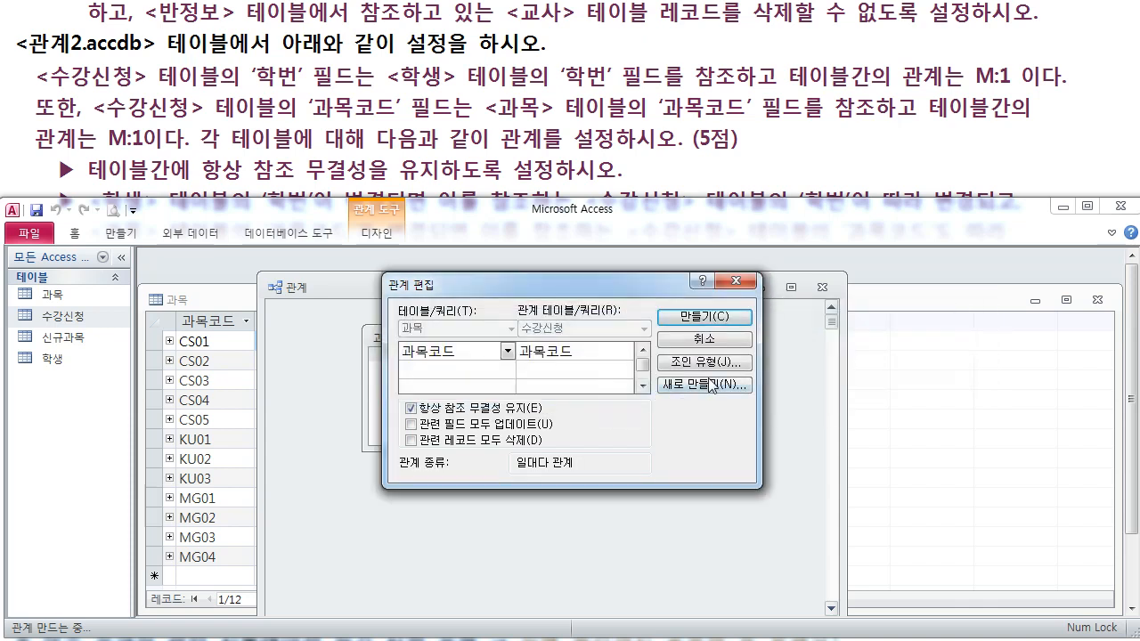
click(736, 281)
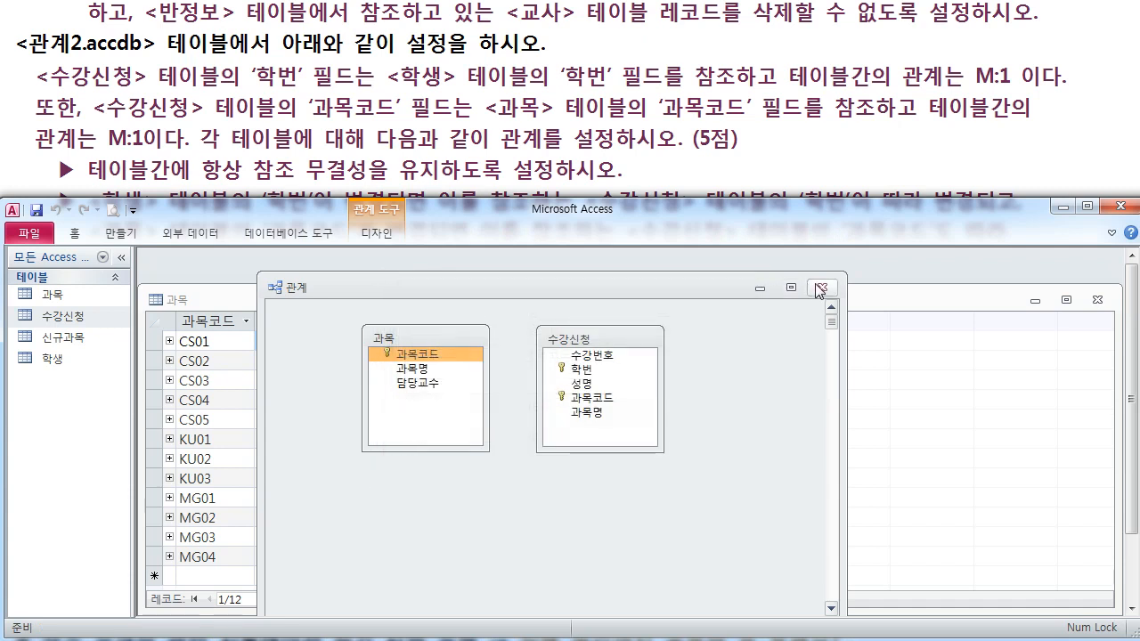
Step: Close the Relationships window without saving its layout, and close the 과목 table
click(822, 287)
click(687, 386)
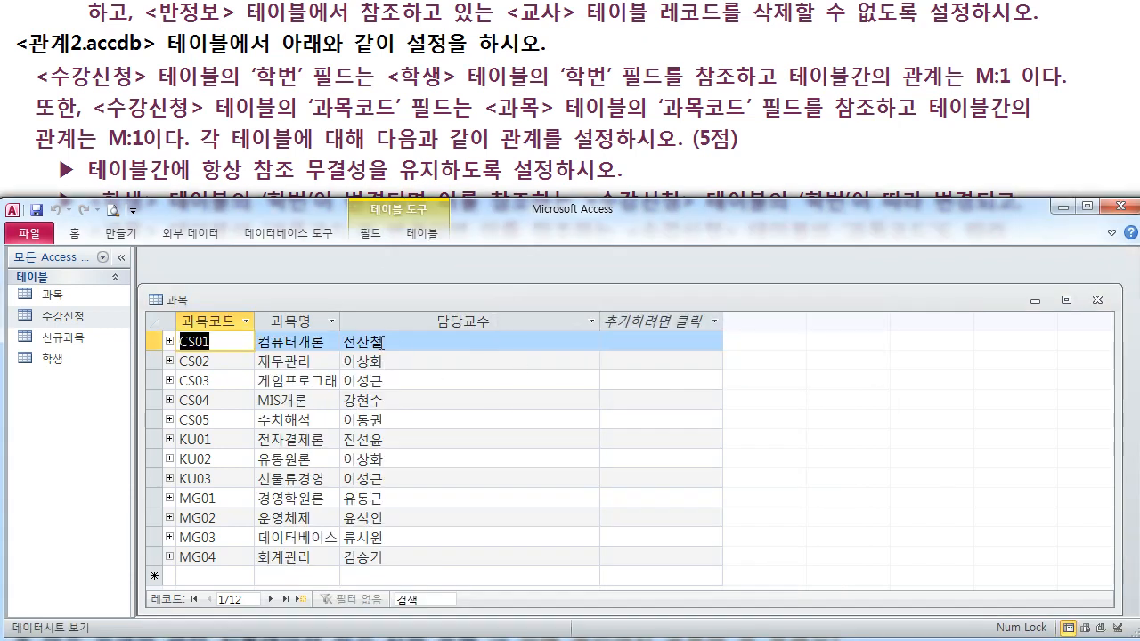
click(155, 301)
click(155, 301)
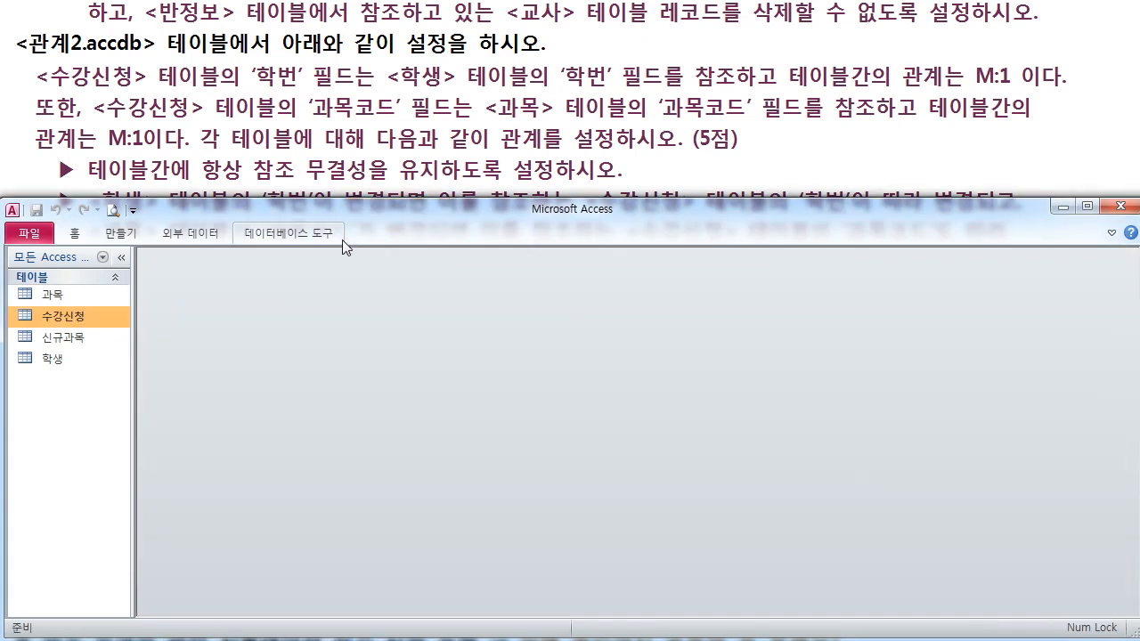
Step: Reopen the Relationships window and remove the 학생, 수강신청 and 과목 tables from its layout
click(288, 232)
click(184, 274)
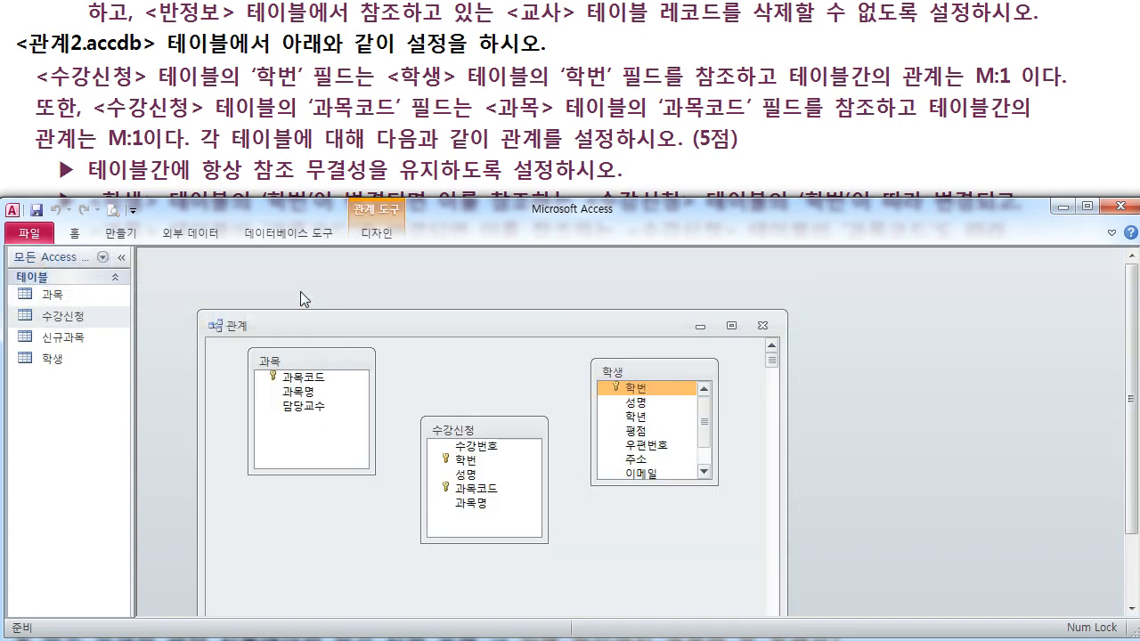
key(Delete)
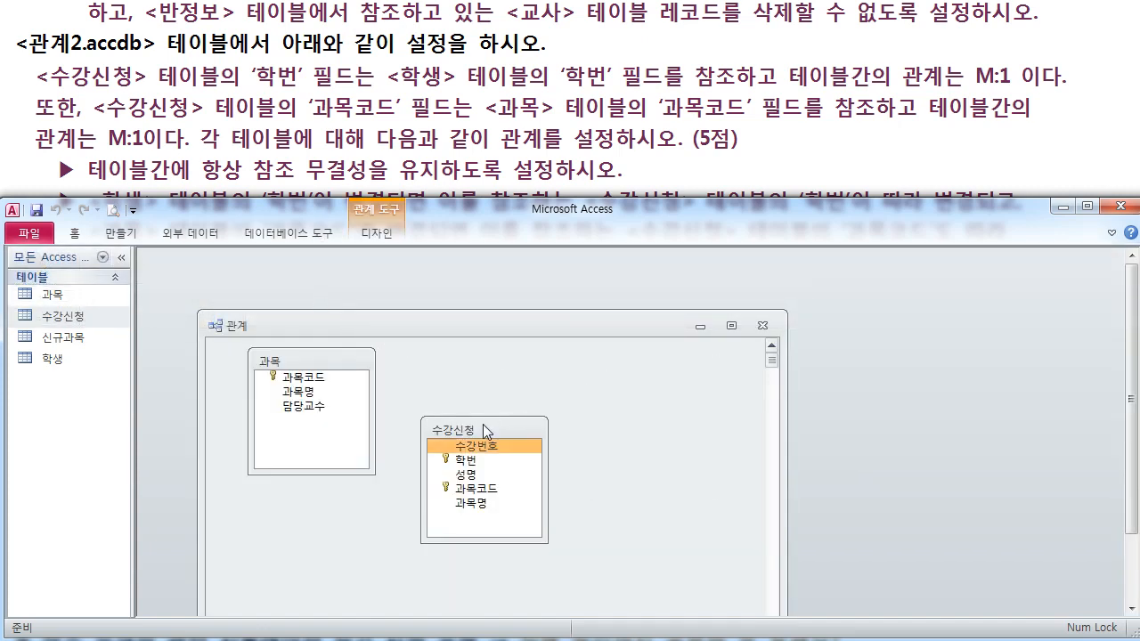
key(Delete)
key(Delete)
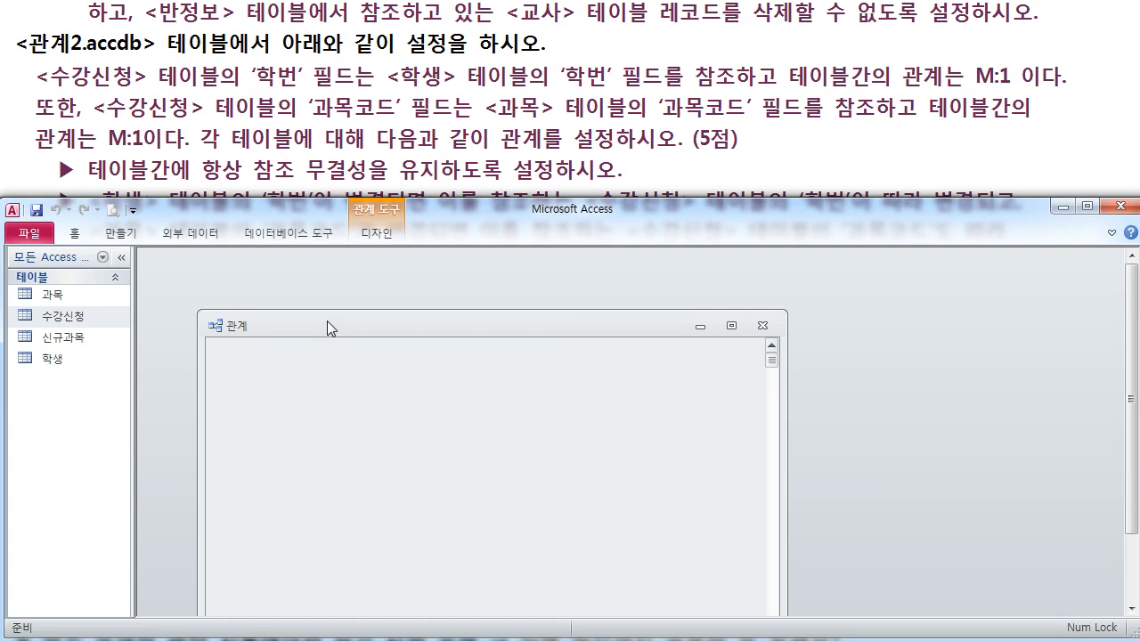
Step: Add the 수강신청 and 학생 tables to the empty Relationships layout
drag(327, 327, 302, 275)
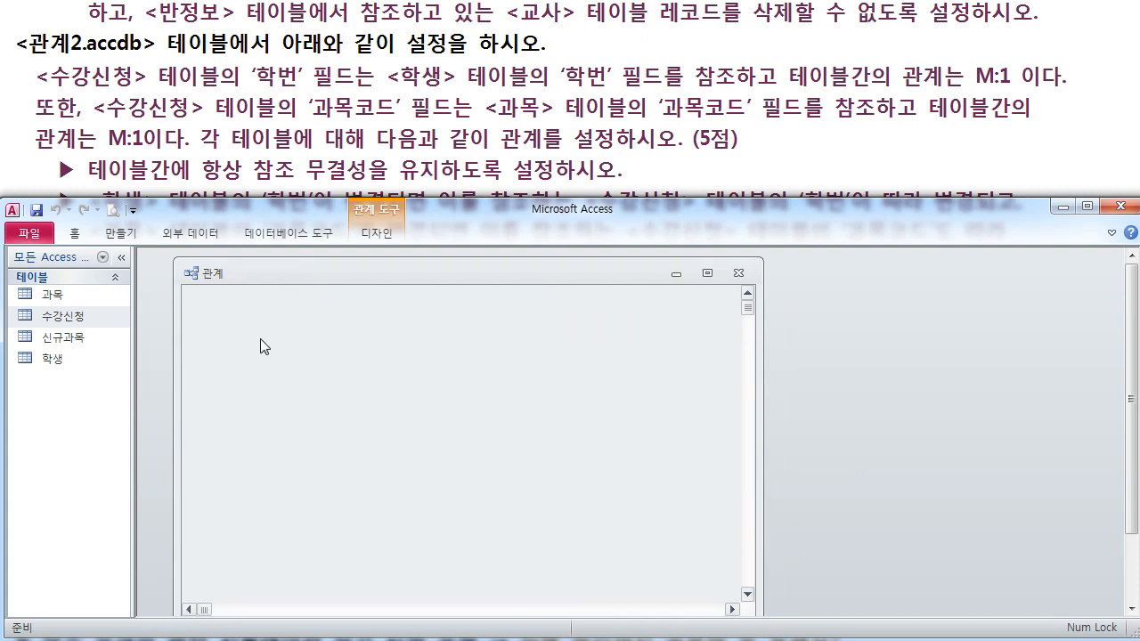
drag(92, 320, 406, 327)
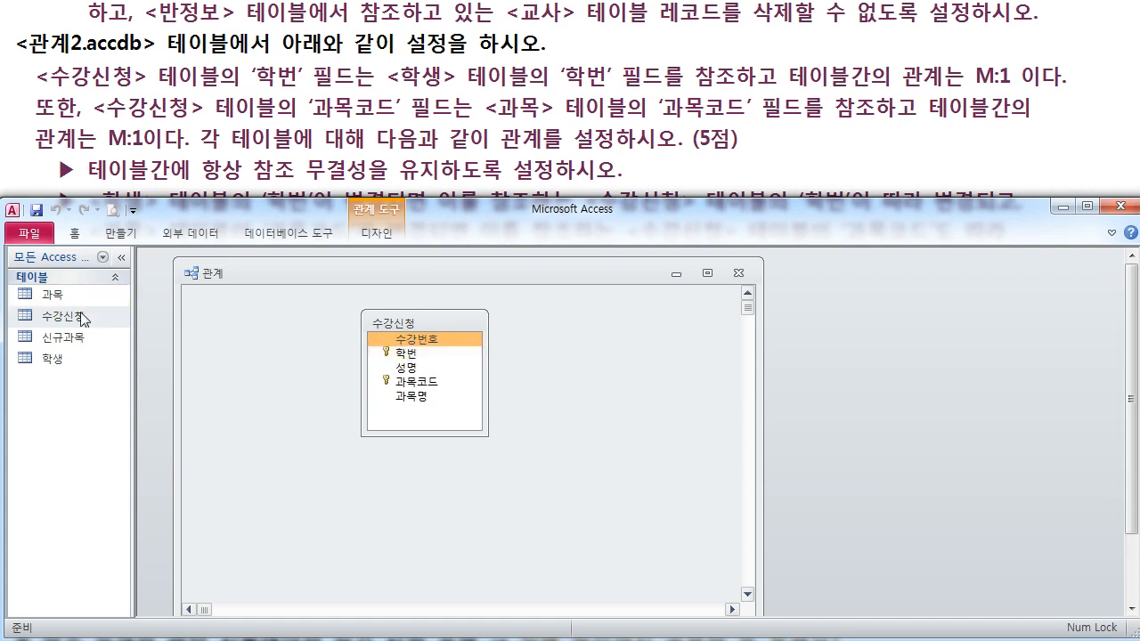
drag(35, 360, 557, 328)
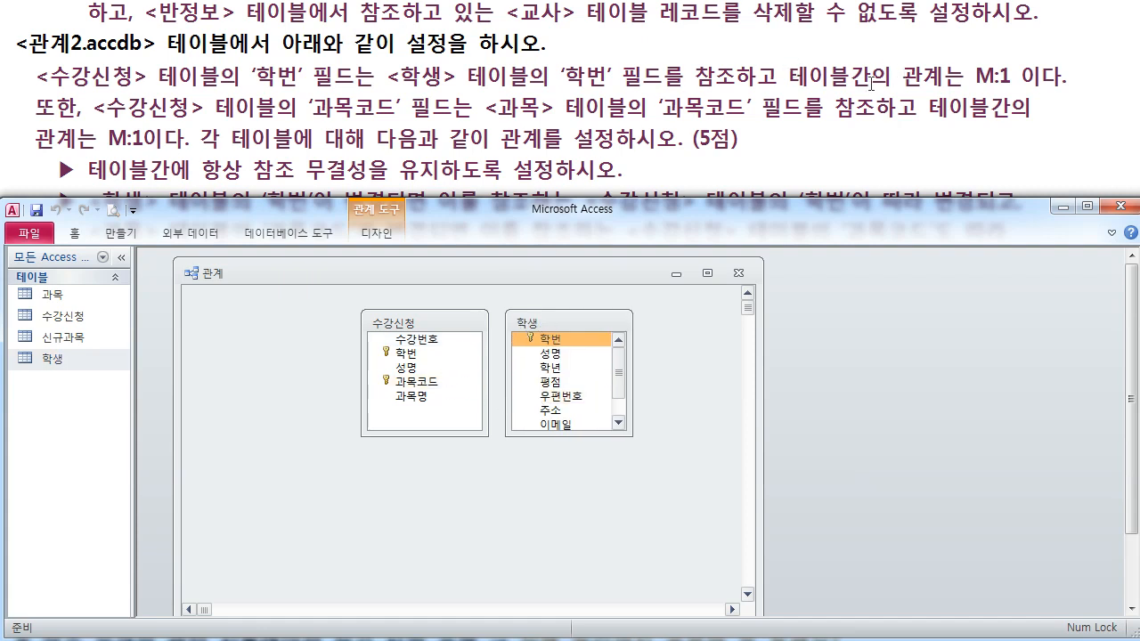
Step: Relate 수강신청 and 학생 by 학번 with referential integrity and cascading field updates, and space 학생 farther from 수강신청
drag(426, 353, 550, 341)
click(479, 407)
click(368, 120)
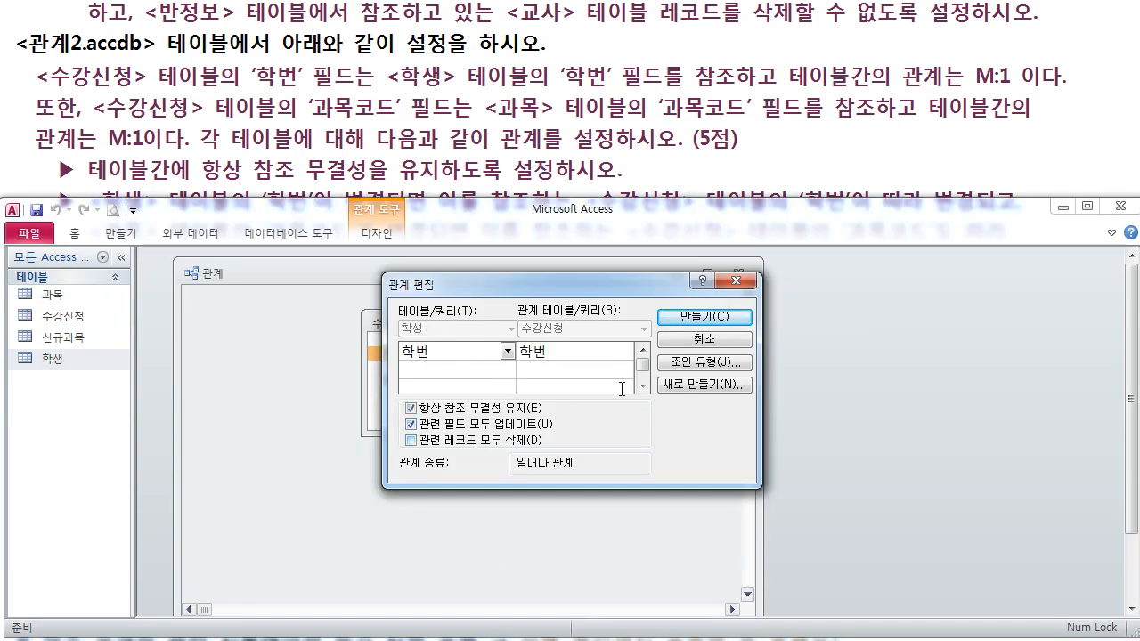
click(684, 319)
drag(588, 319, 614, 321)
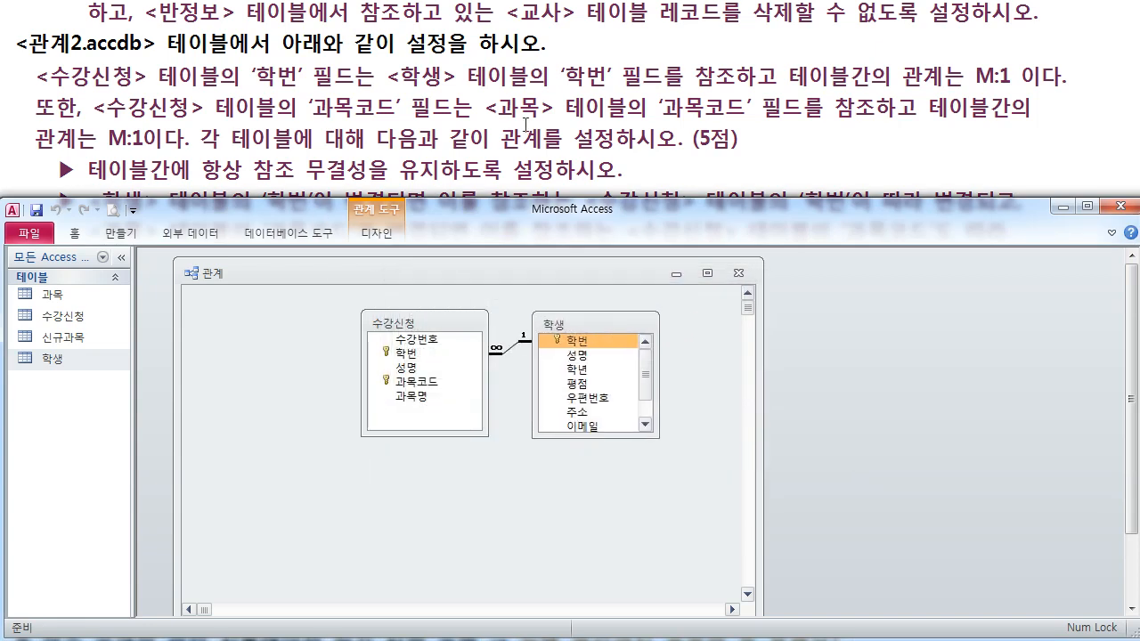
Step: Add 과목, relate it to 수강신청 by 과목코드 with referential integrity and cascading updates, and close the window without saving the layout
click(71, 299)
drag(62, 300, 257, 323)
click(296, 335)
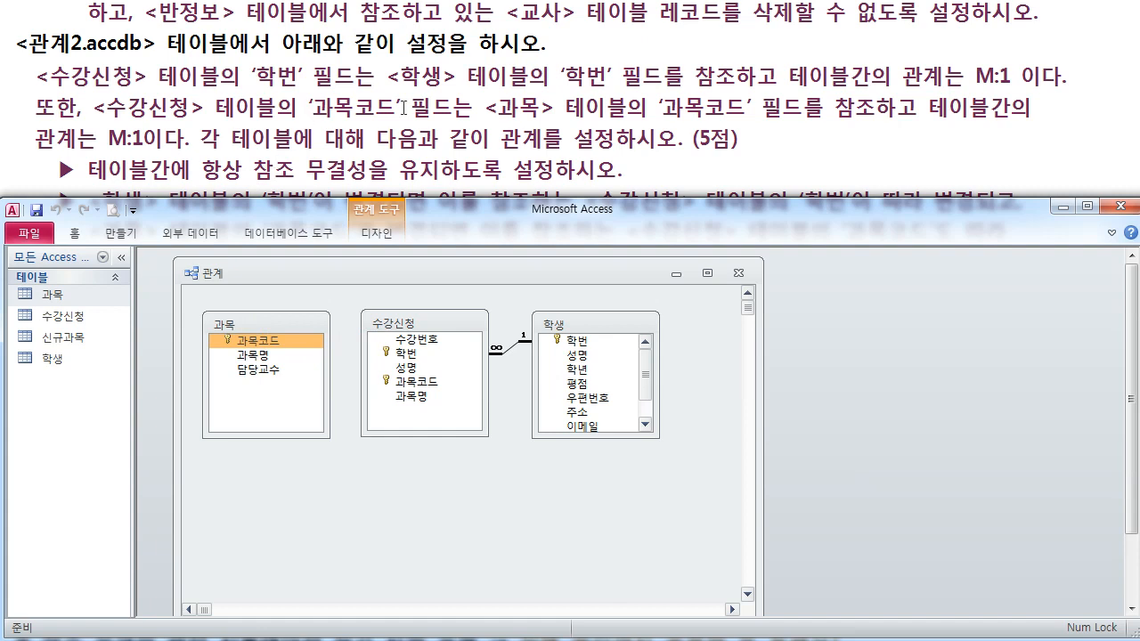
drag(264, 340, 399, 388)
drag(458, 274, 563, 326)
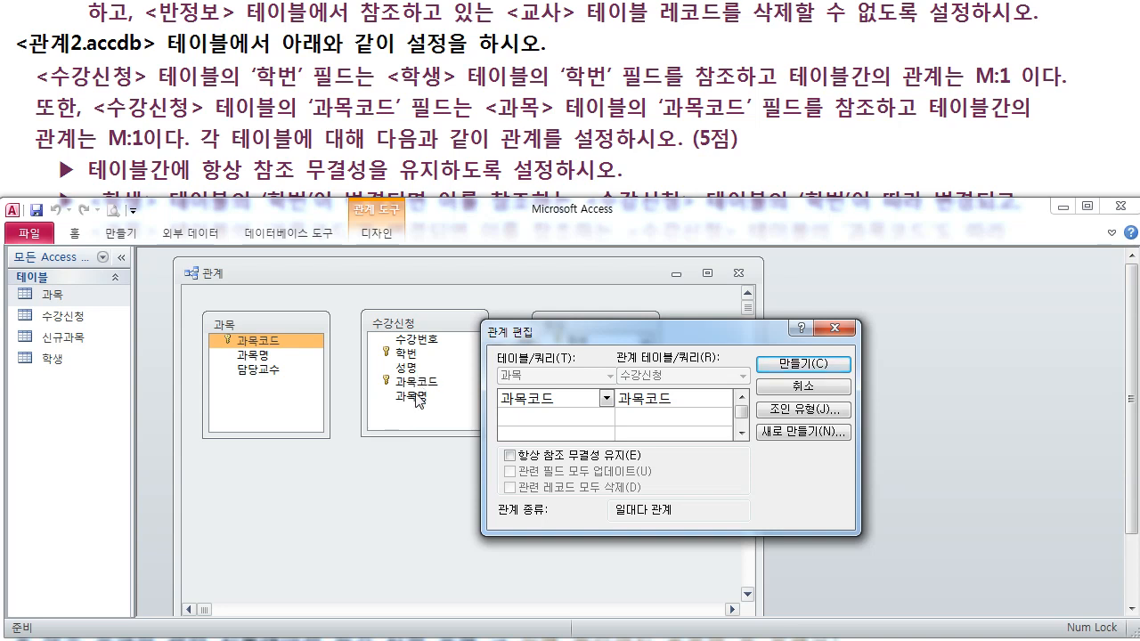
click(510, 456)
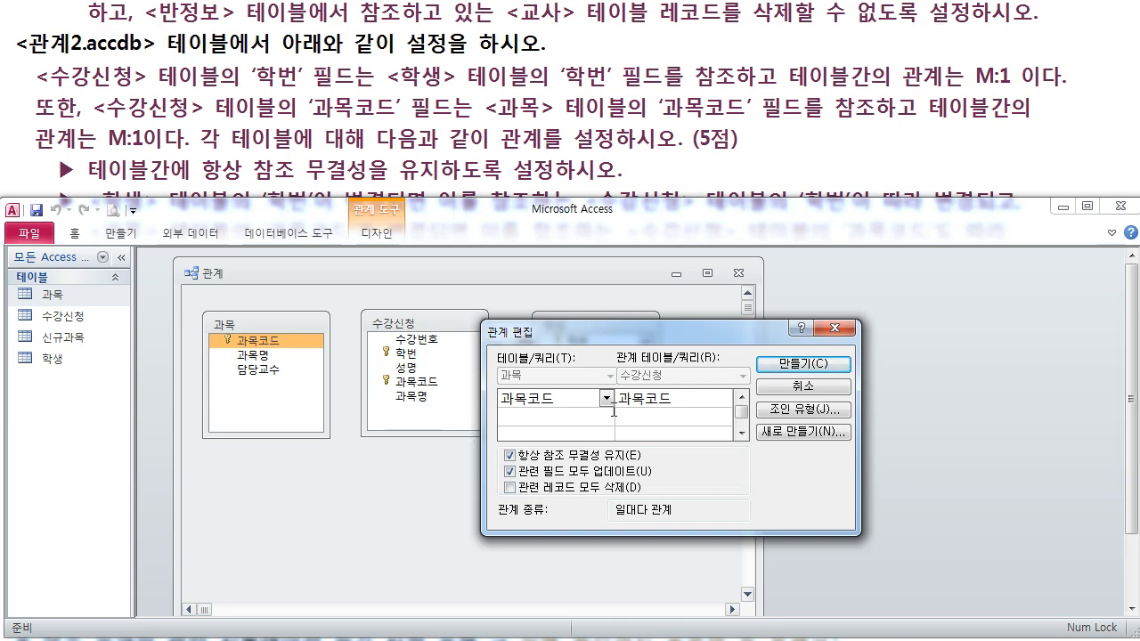
click(758, 363)
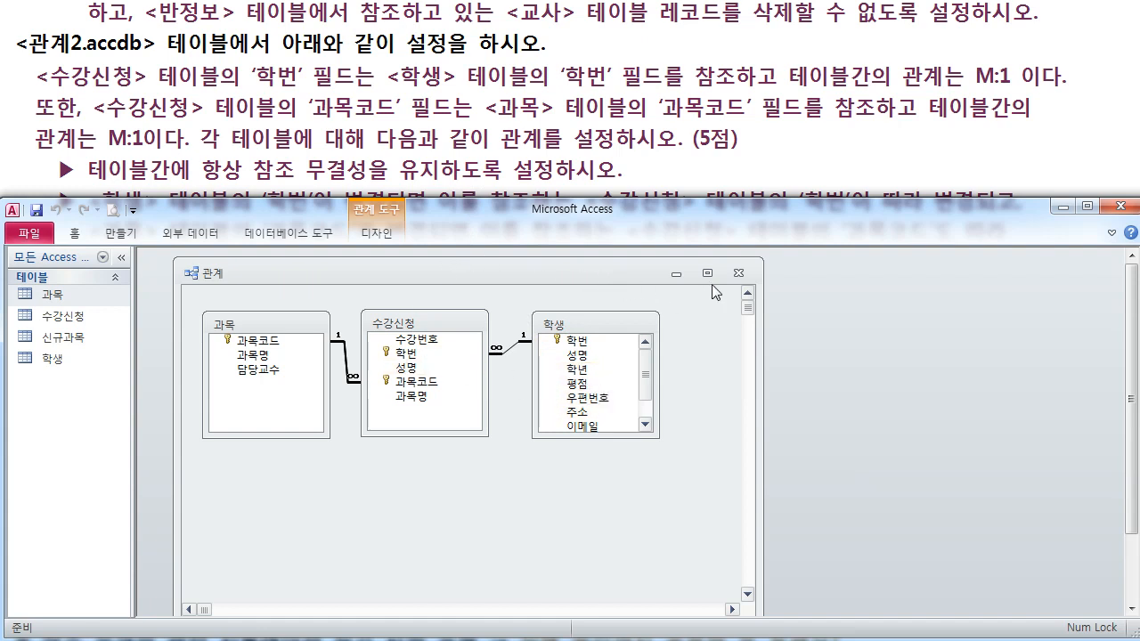
click(738, 273)
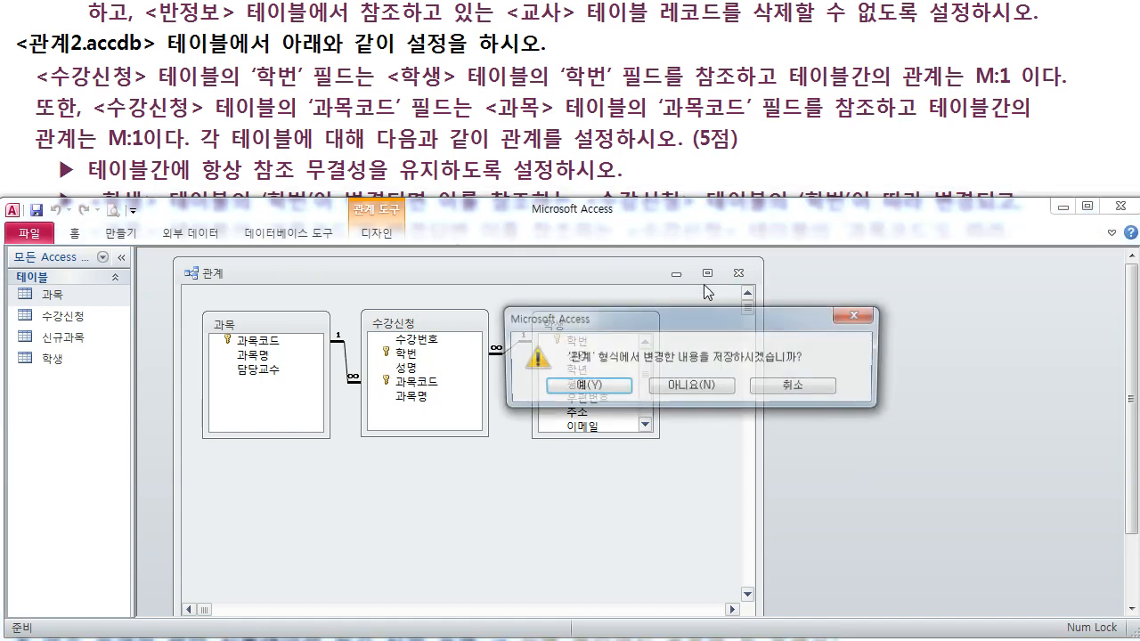
click(672, 386)
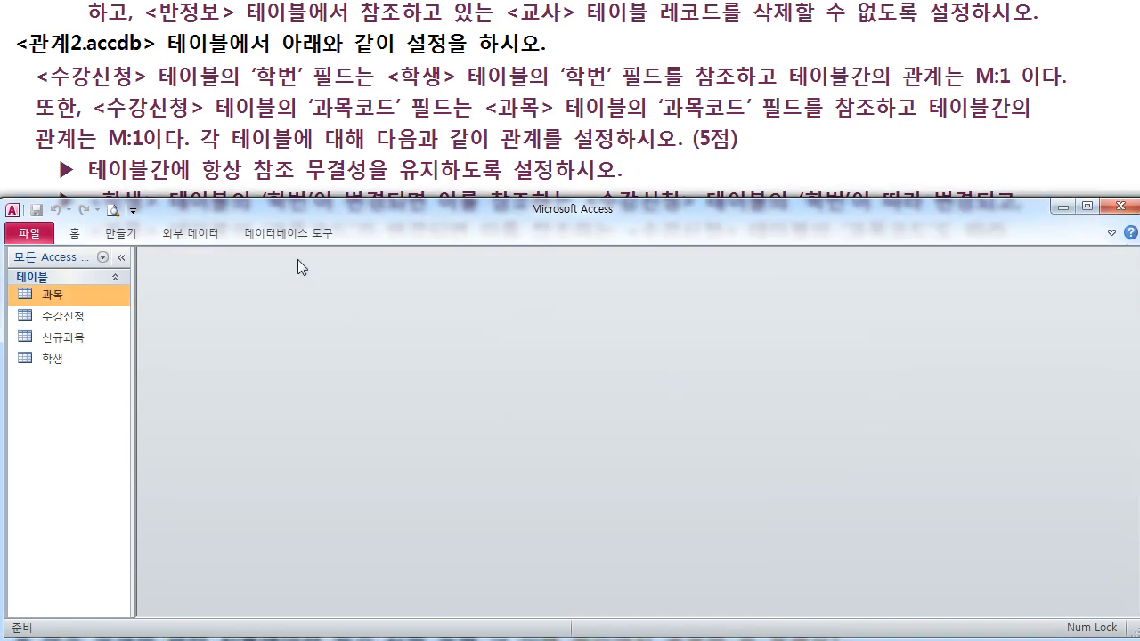
Step: Clear 과목, 수강신청 and 학생 from the reopened Relationships layout and close the window, saving the layout
click(289, 232)
click(224, 270)
click(314, 375)
key(Delete)
click(472, 445)
key(Delete)
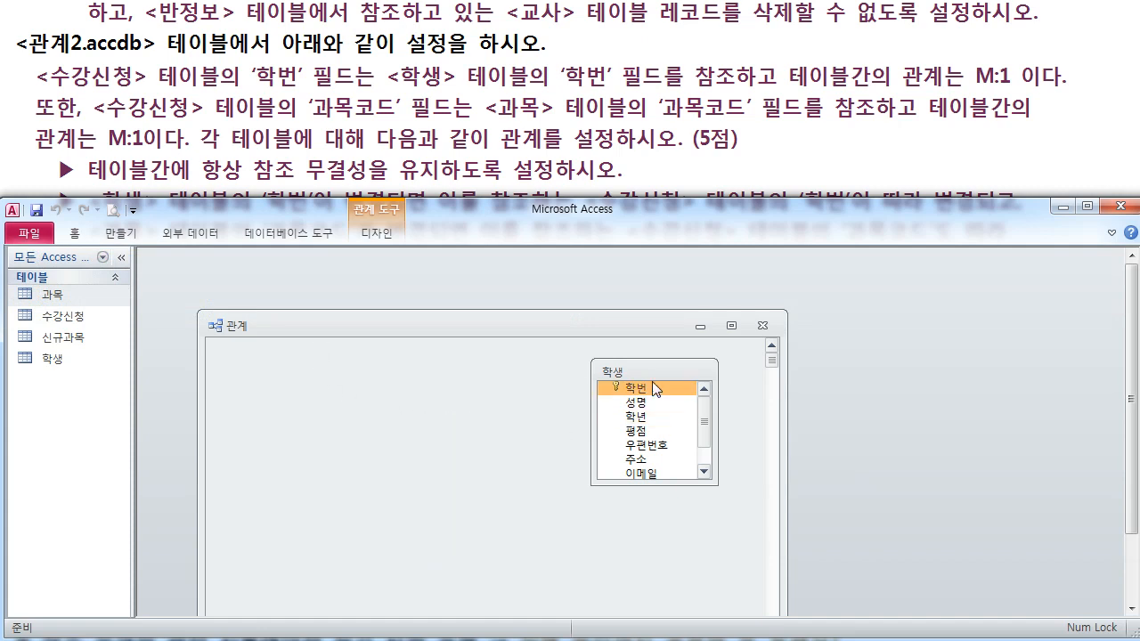
key(Delete)
click(762, 325)
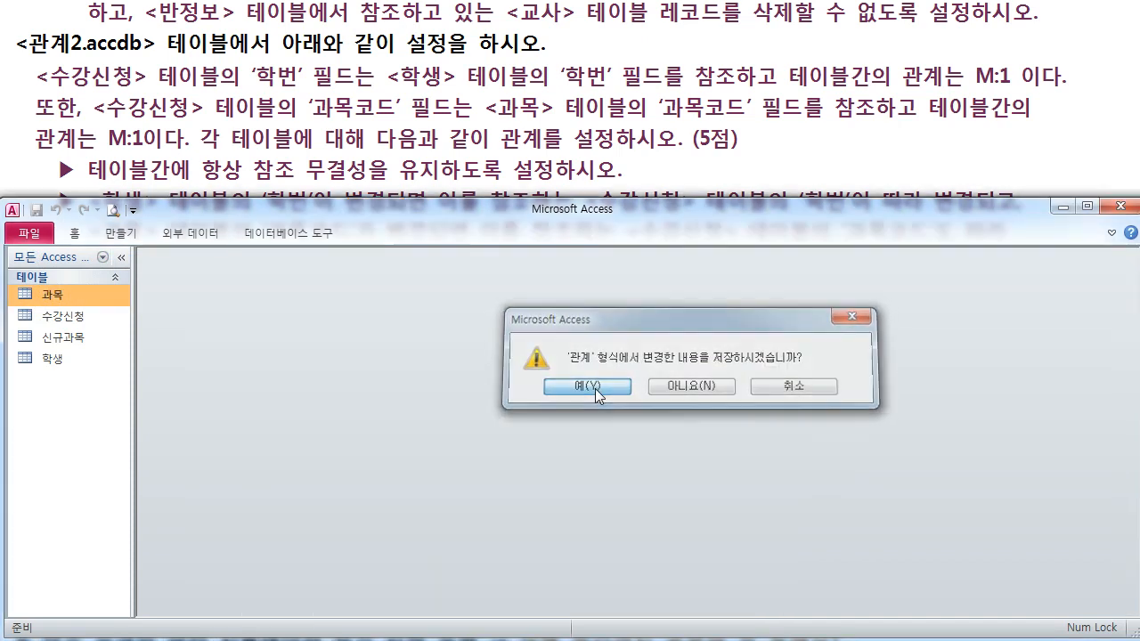
click(594, 389)
Step: Reopen the Relationships window to check its saved layout, and close it
click(124, 233)
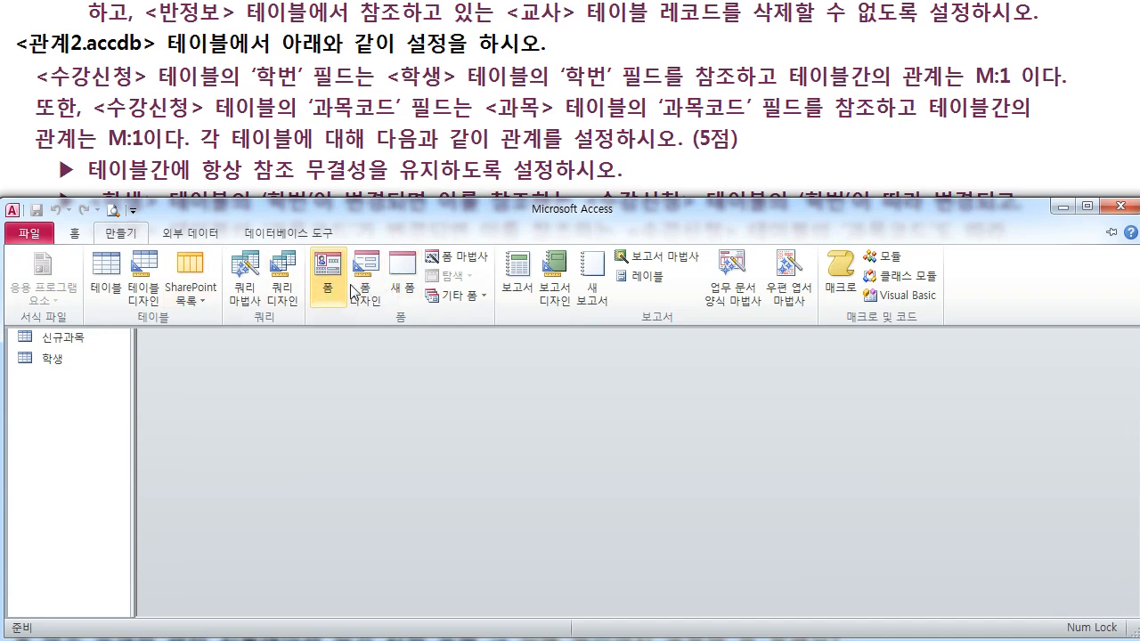
click(278, 236)
click(191, 272)
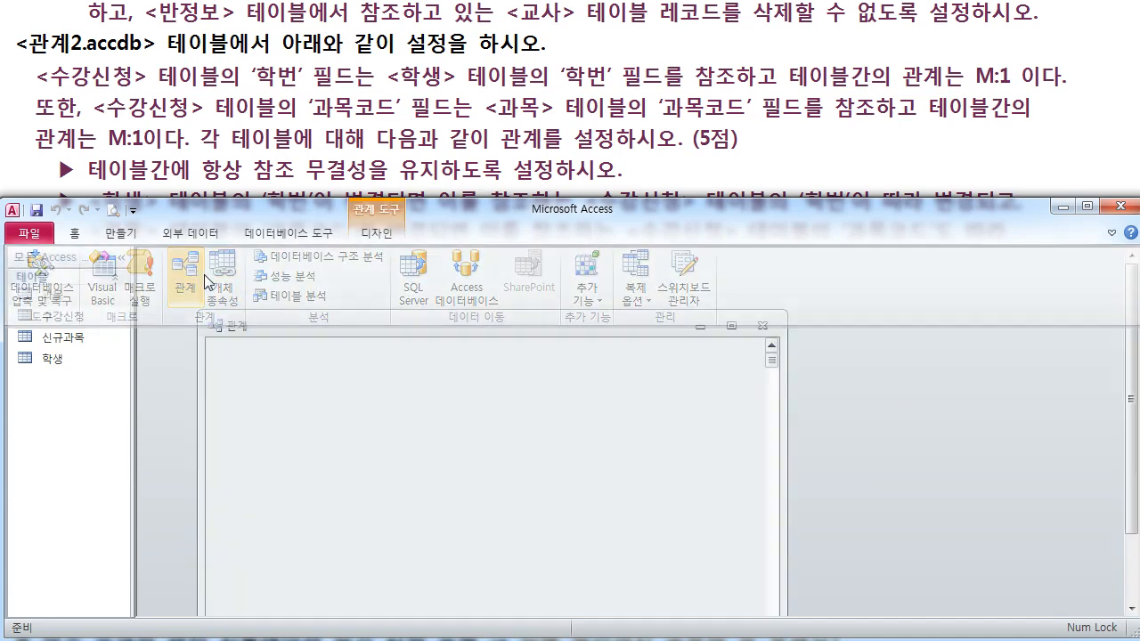
click(762, 326)
Step: Switch to the exam document and read the 관계3.accdb task on the 수강, 평가내역 and 학생 tables
click(705, 111)
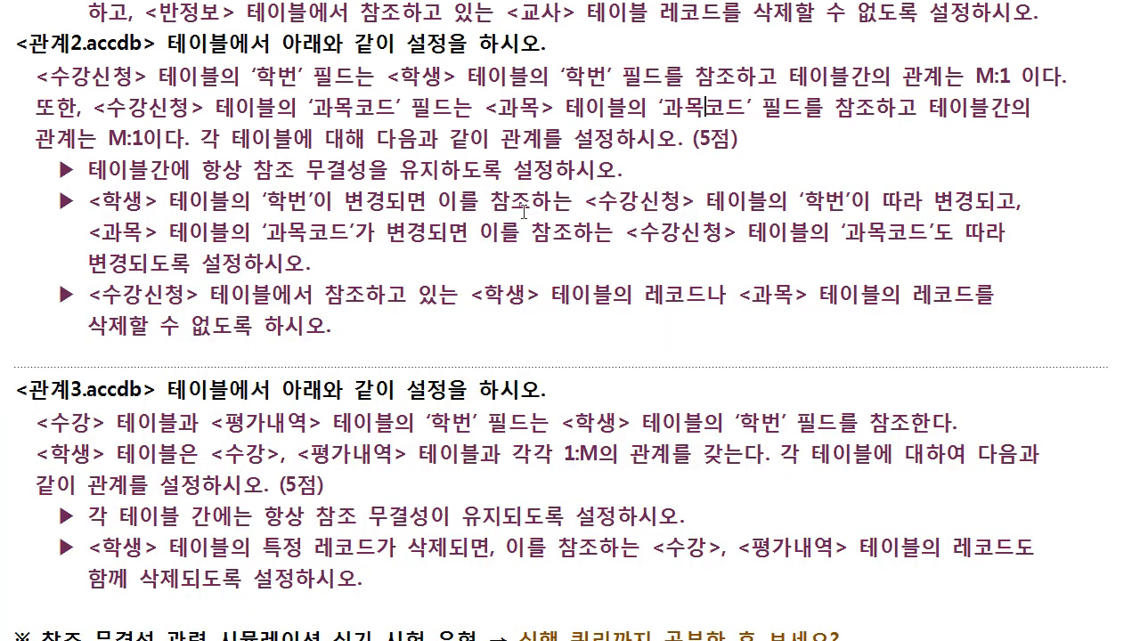
scroll(470, 266, down, 1)
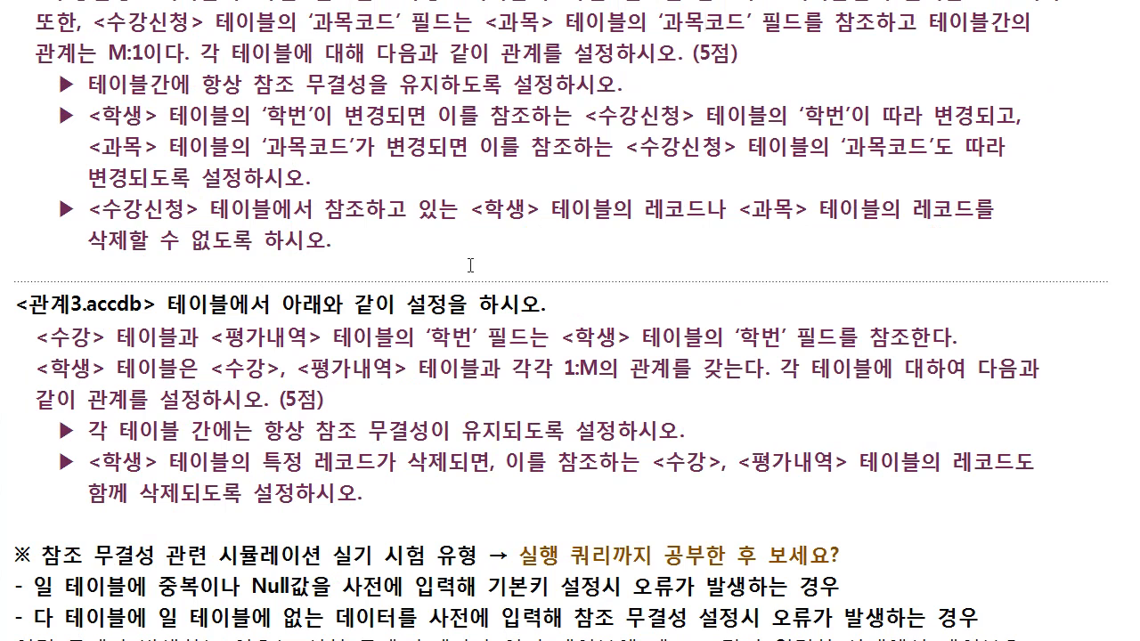
scroll(470, 265, up, 1)
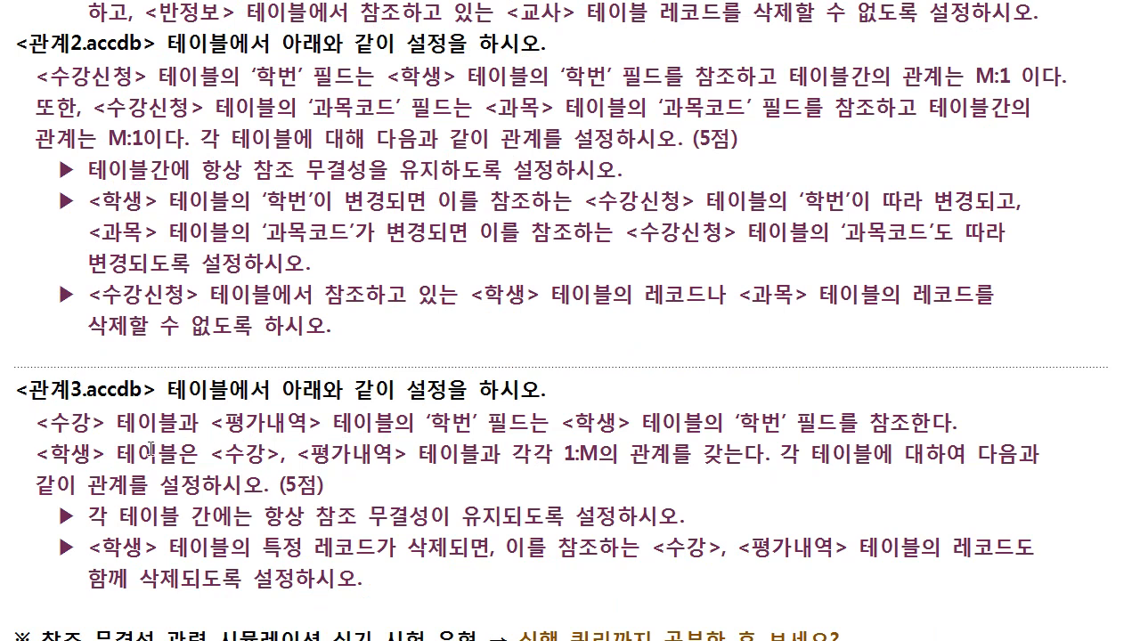
drag(109, 435, 298, 431)
click(357, 431)
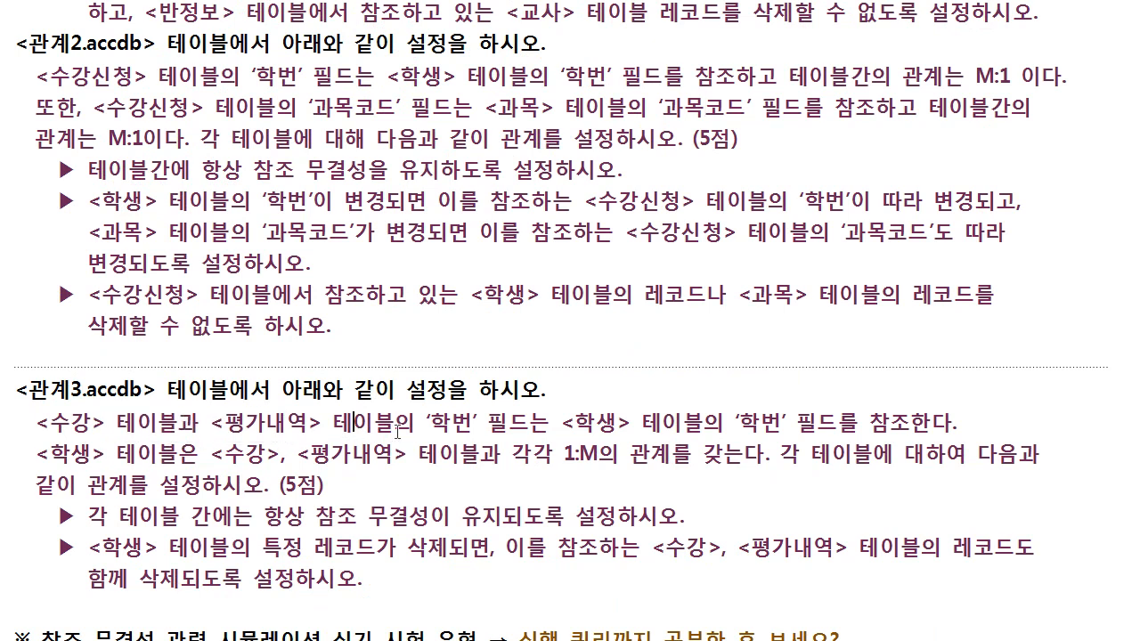